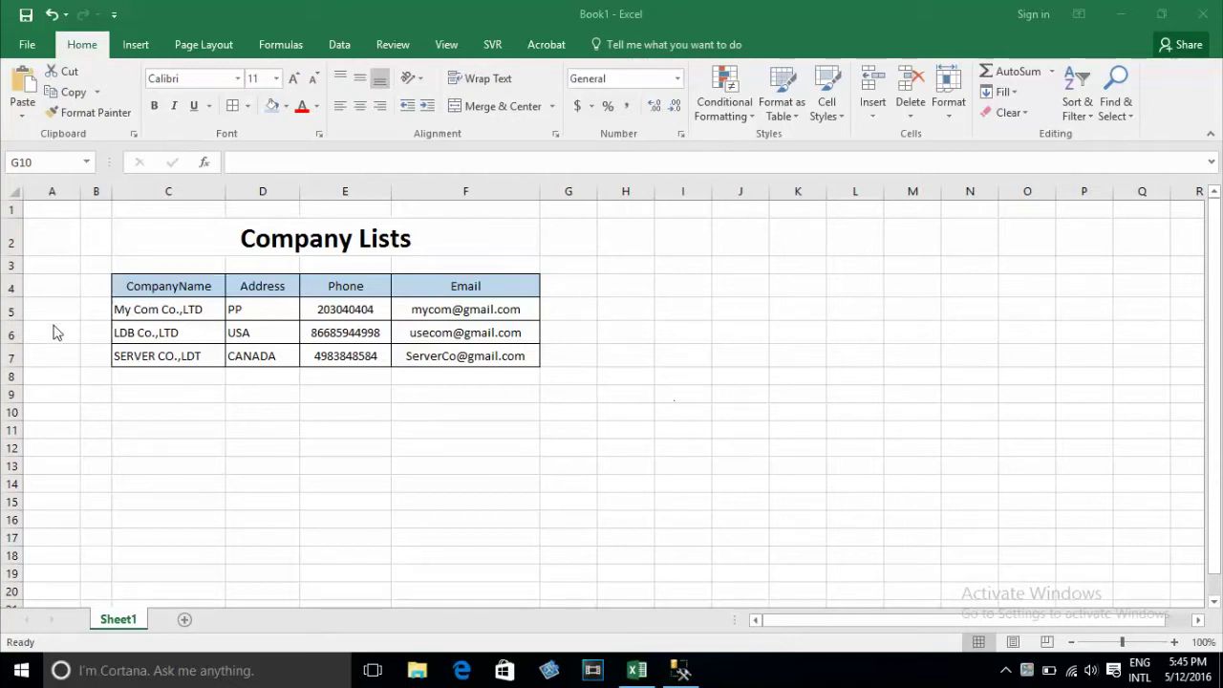
# Select the Excel company table, then select tCompany in the SSMS database tree
pyautogui.moveTo(179, 286); pyautogui.dragTo(486, 366)
pyautogui.click(473, 376)
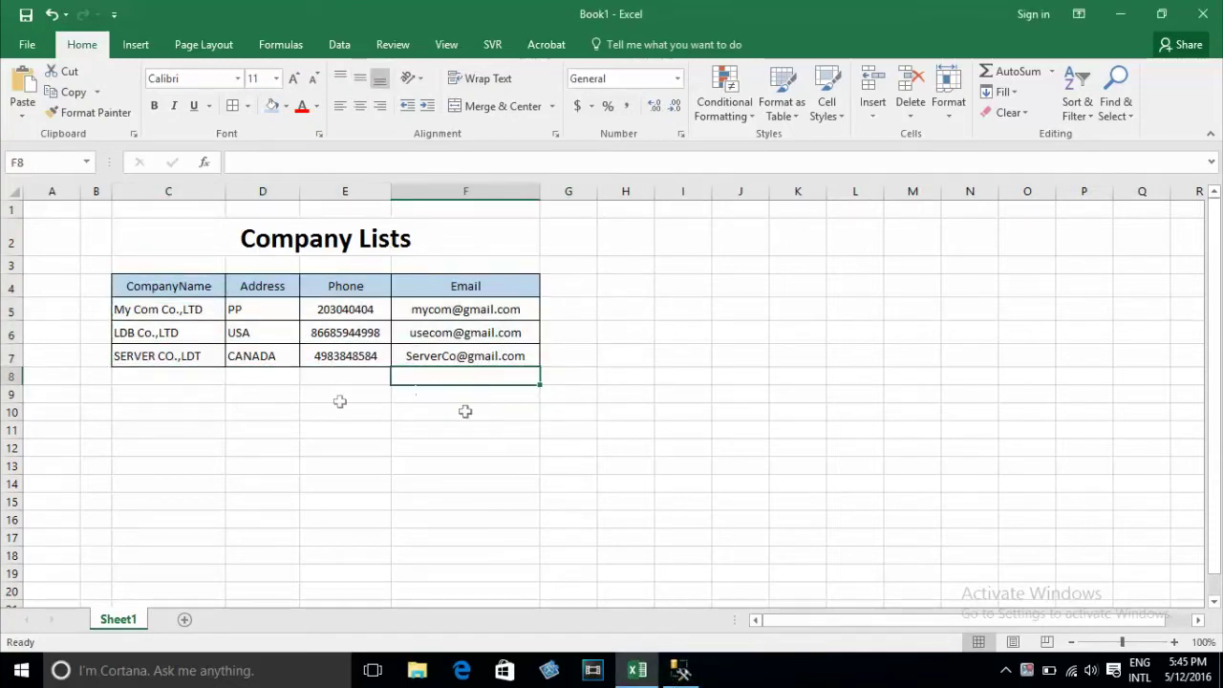
pyautogui.click(98, 286)
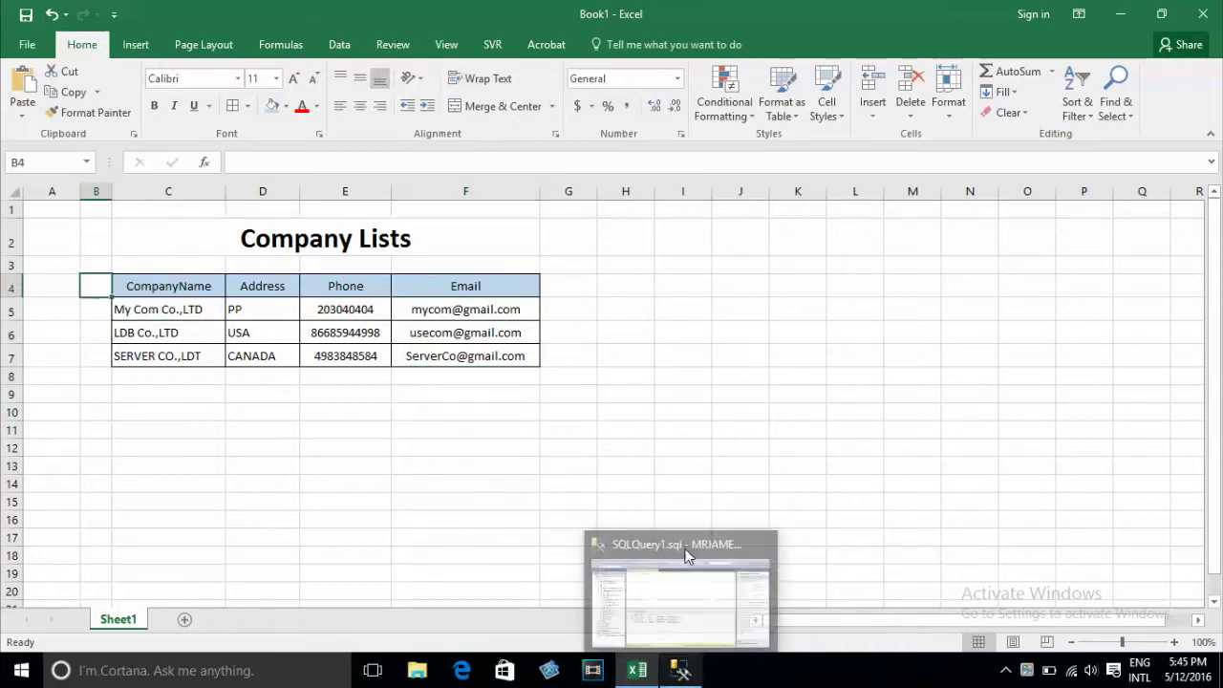
pyautogui.click(680, 670)
pyautogui.click(148, 334)
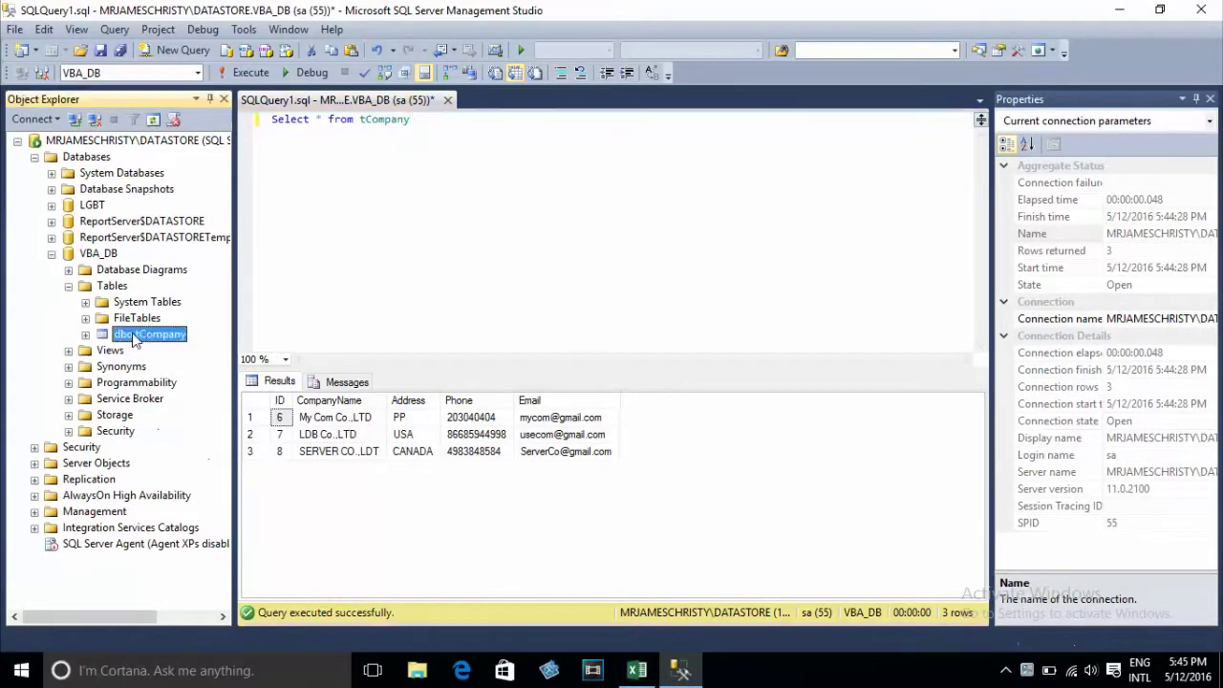
pyautogui.click(676, 492)
# Copy the results' ID column (6, 7, 8) with its header in SSMS
pyautogui.click(252, 419)
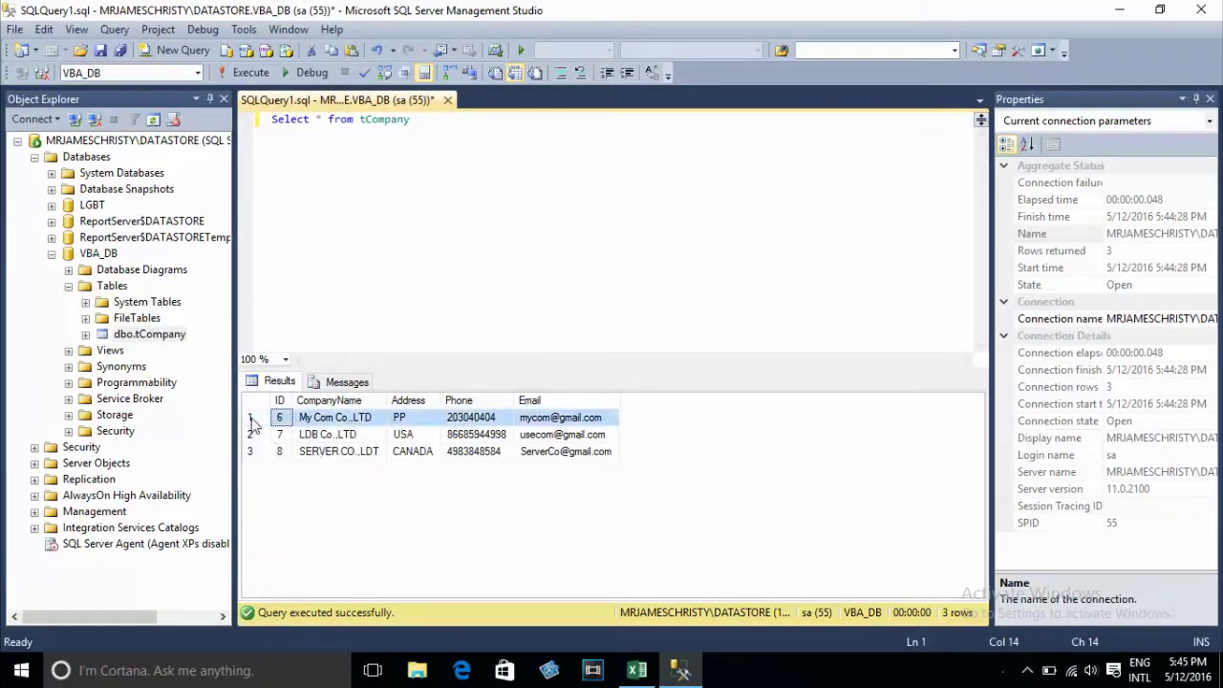
pyautogui.click(252, 435)
pyautogui.click(251, 419)
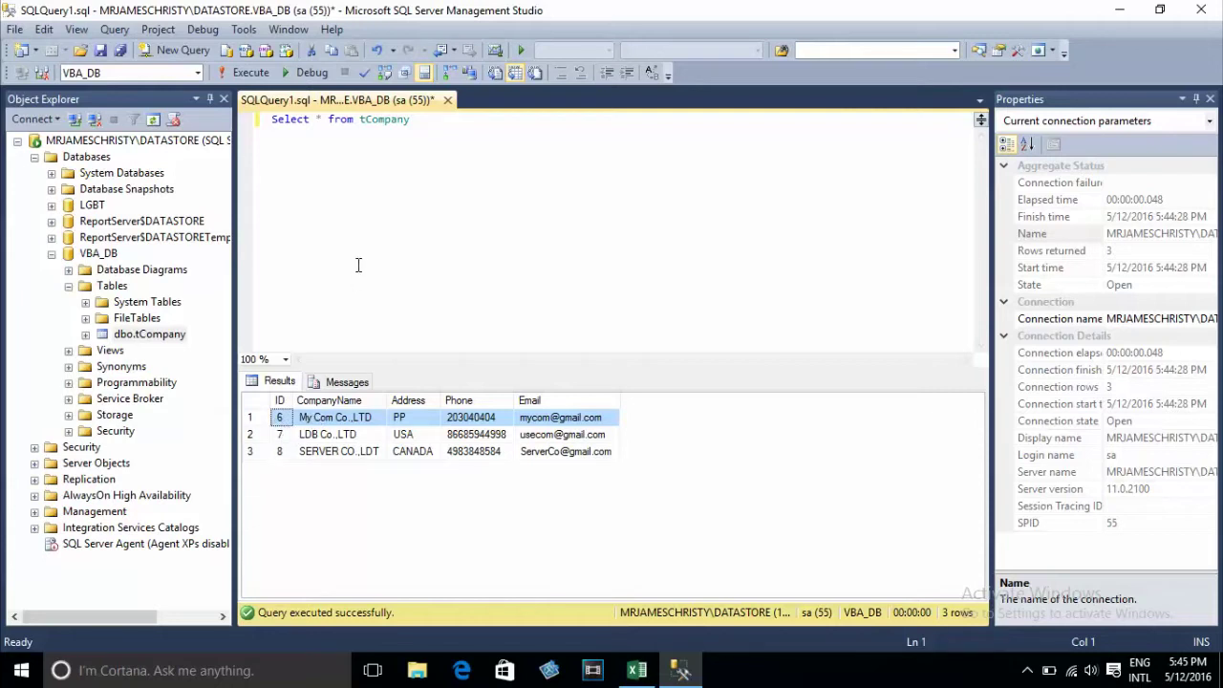
pyautogui.click(281, 402)
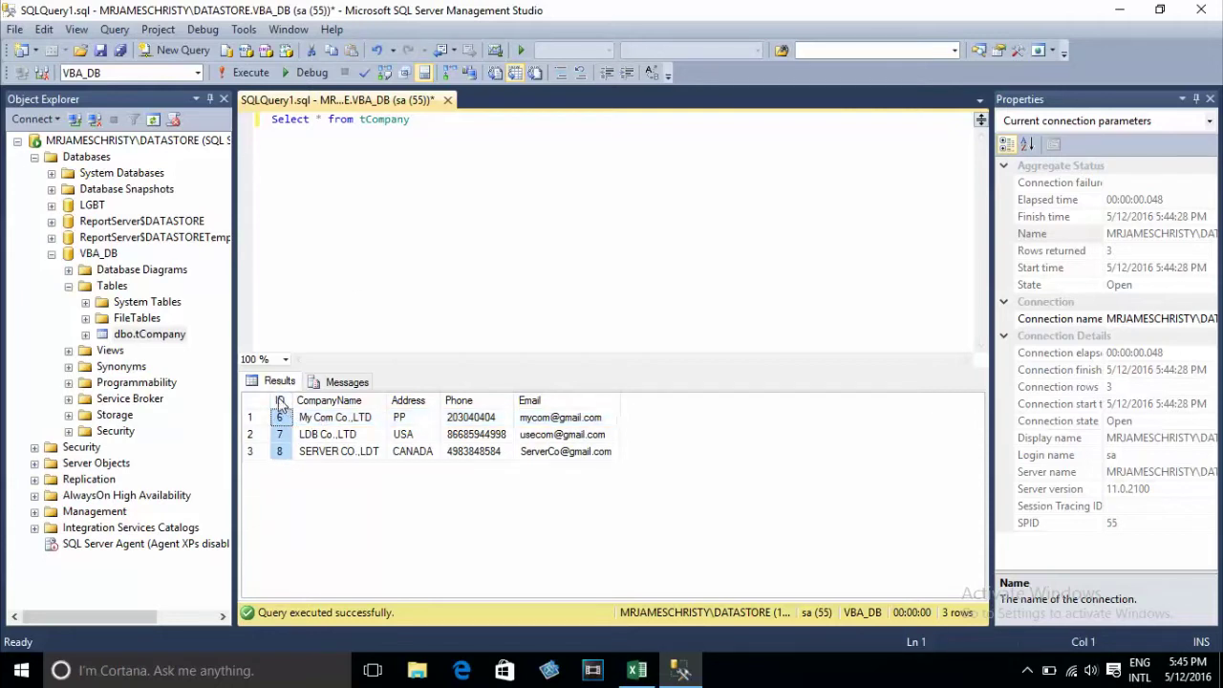
pyautogui.rightClick(280, 401)
pyautogui.click(328, 430)
# Paste the copied IDs into Excel starting at cell B4
pyautogui.click(650, 675)
pyautogui.click(105, 286)
pyautogui.hotkey('ctrl', 'v')
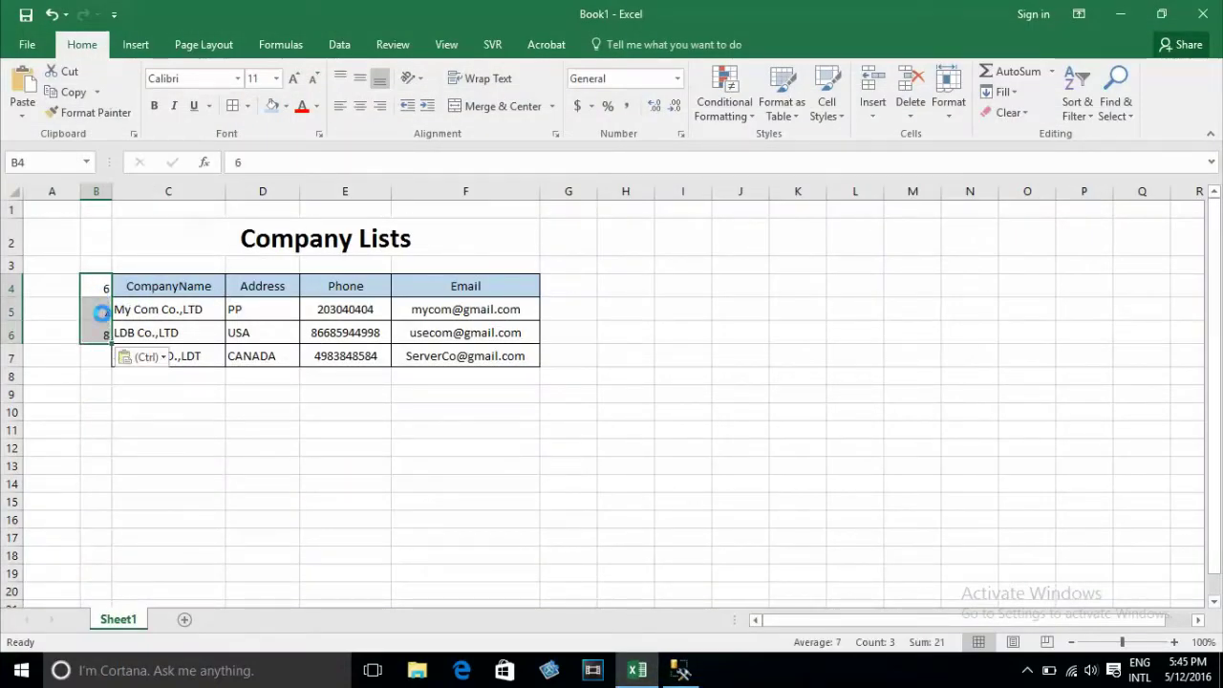
# Undo the paste and re-paste the IDs 6, 7, 8 into B5:B7
pyautogui.hotkey('ctrl', 'z')
pyautogui.click(101, 311)
pyautogui.hotkey('ctrl', 'v')
# Enter the header 'ID' in cell B4
pyautogui.click(95, 288)
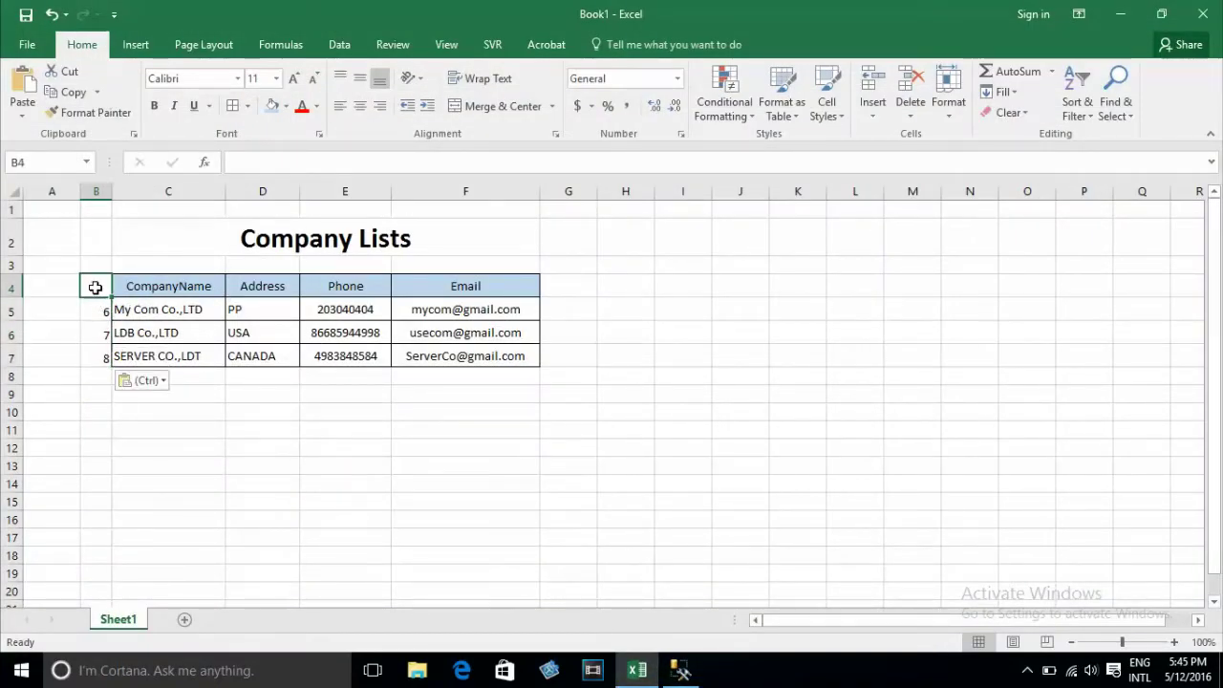
pyautogui.doubleClick(95, 287)
pyautogui.write('ID')
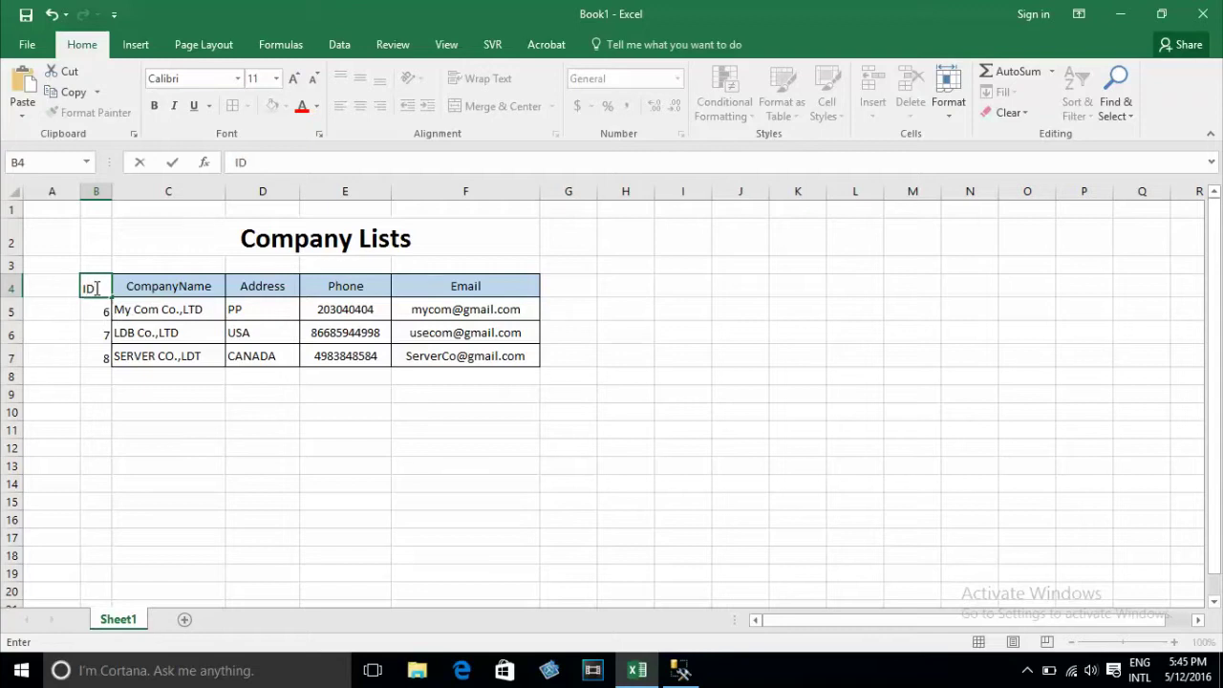
pyautogui.click(144, 355)
# Centre the ID header and the ID values 6 to 8
pyautogui.moveTo(93, 287); pyautogui.dragTo(93, 355)
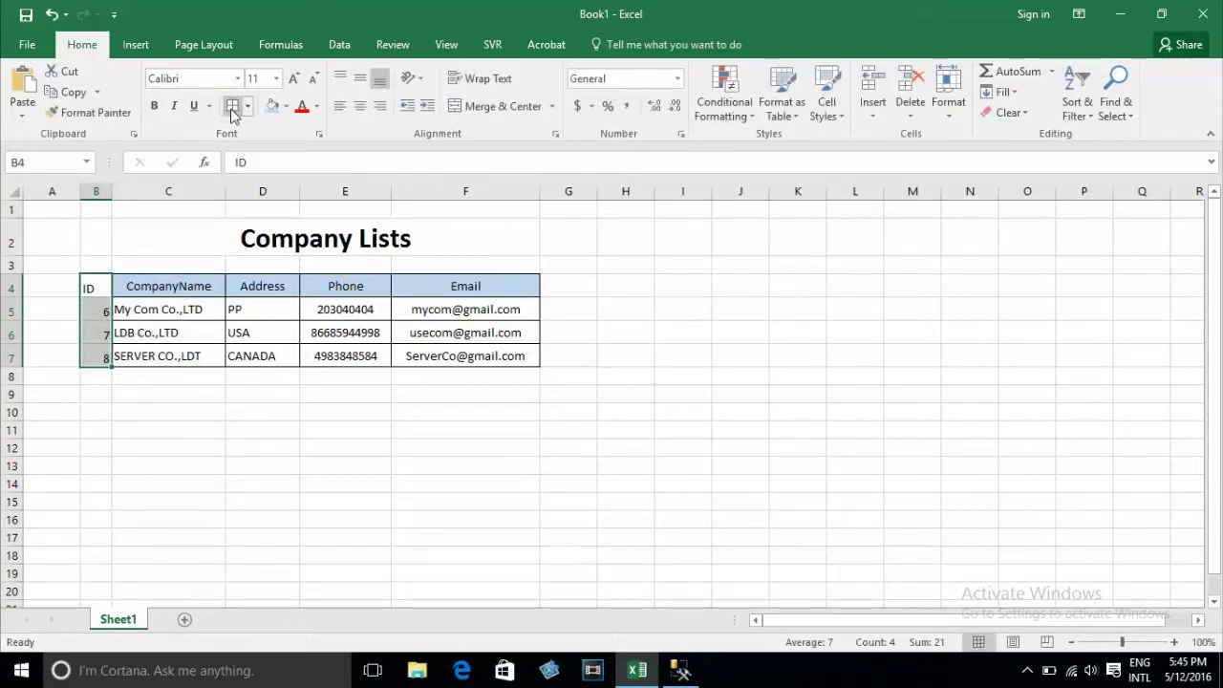
pyautogui.click(89, 285)
pyautogui.click(369, 107)
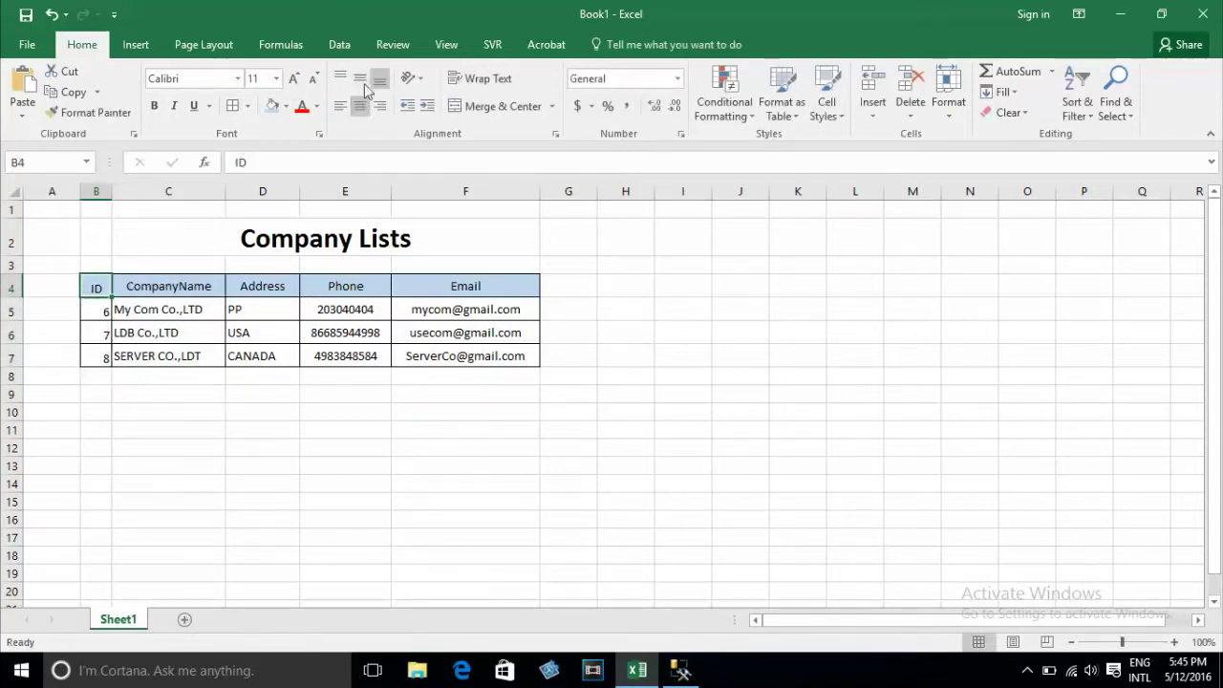
pyautogui.moveTo(96, 310); pyautogui.dragTo(96, 355)
pyautogui.click(360, 106)
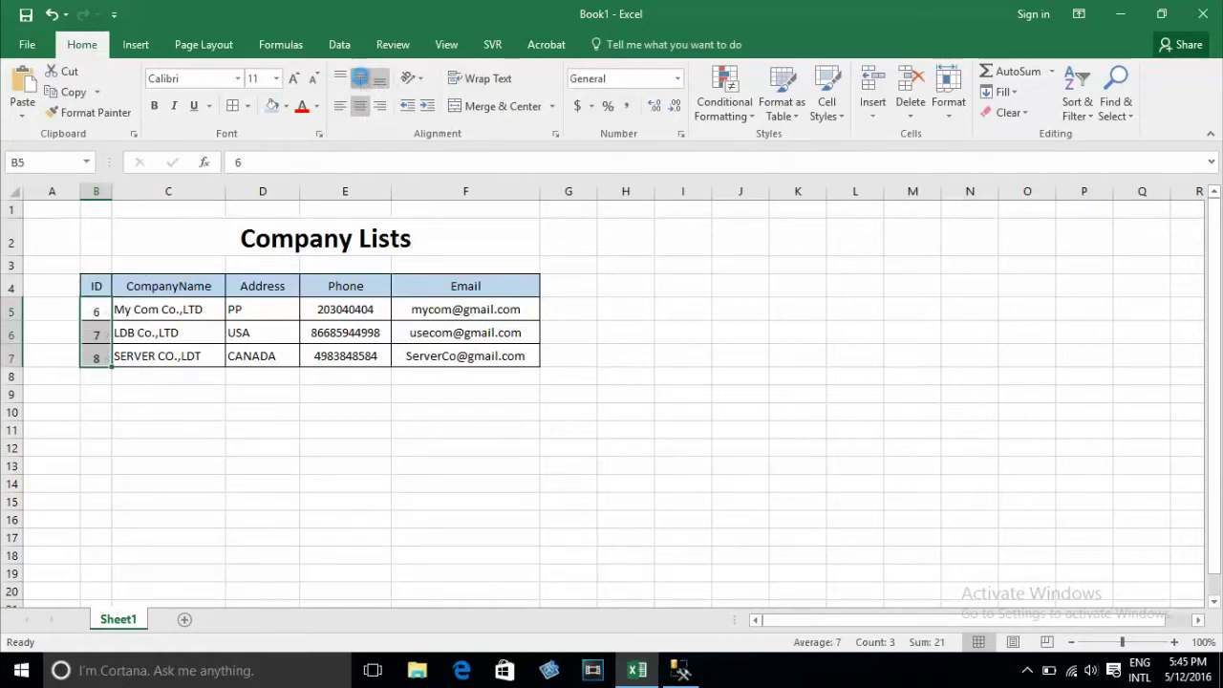
# Widen column G to fit the SQL formula
pyautogui.click(438, 376)
pyautogui.click(125, 433)
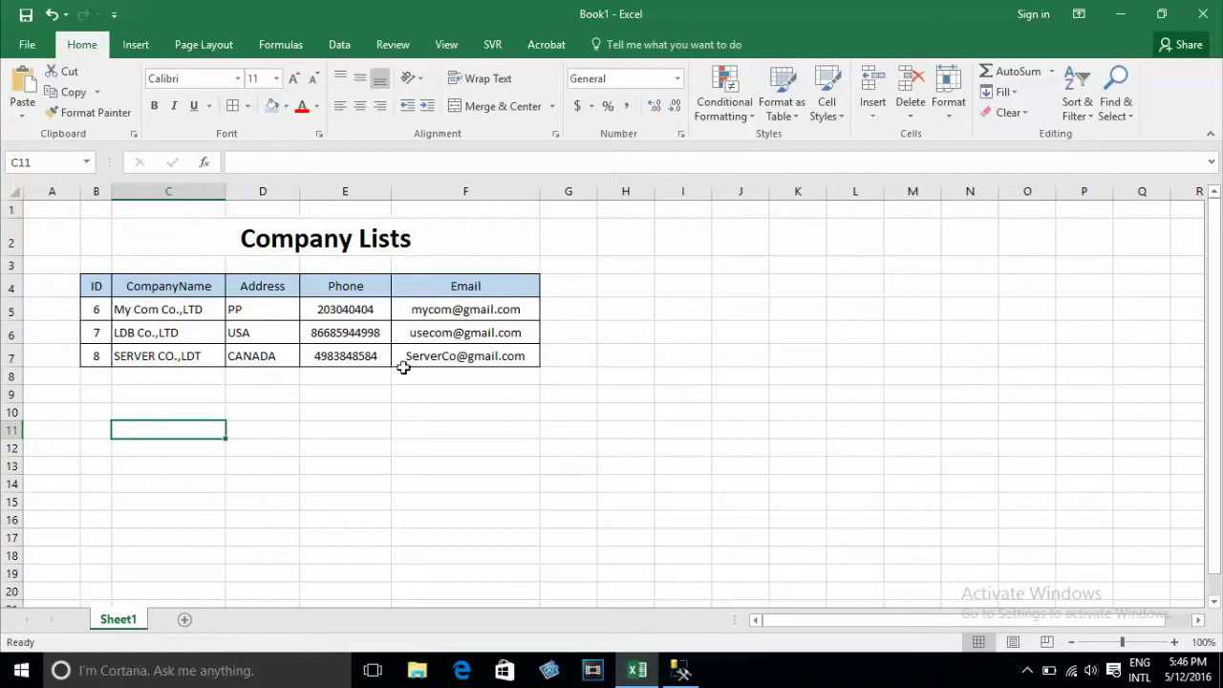
pyautogui.click(822, 427)
pyautogui.moveTo(598, 184); pyautogui.dragTo(664, 188)
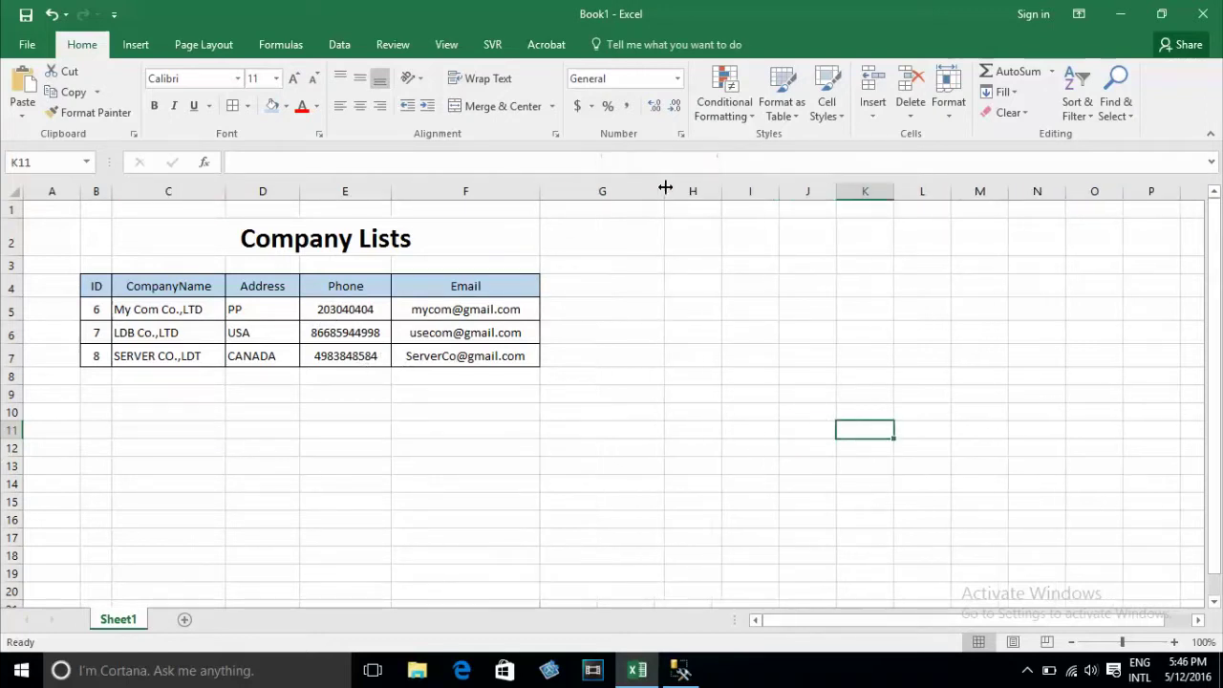
pyautogui.click(571, 313)
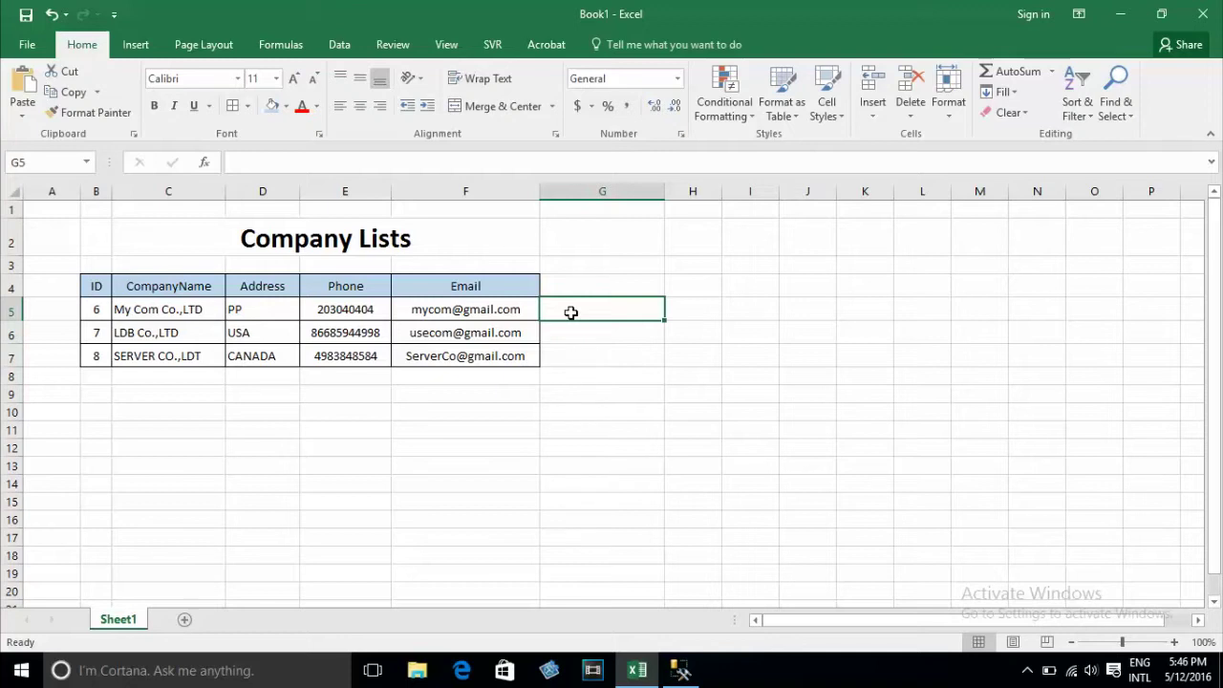
# In G5 start the formula ="Update tCompany set Address='"& referencing address cell D5
pyautogui.write('="')
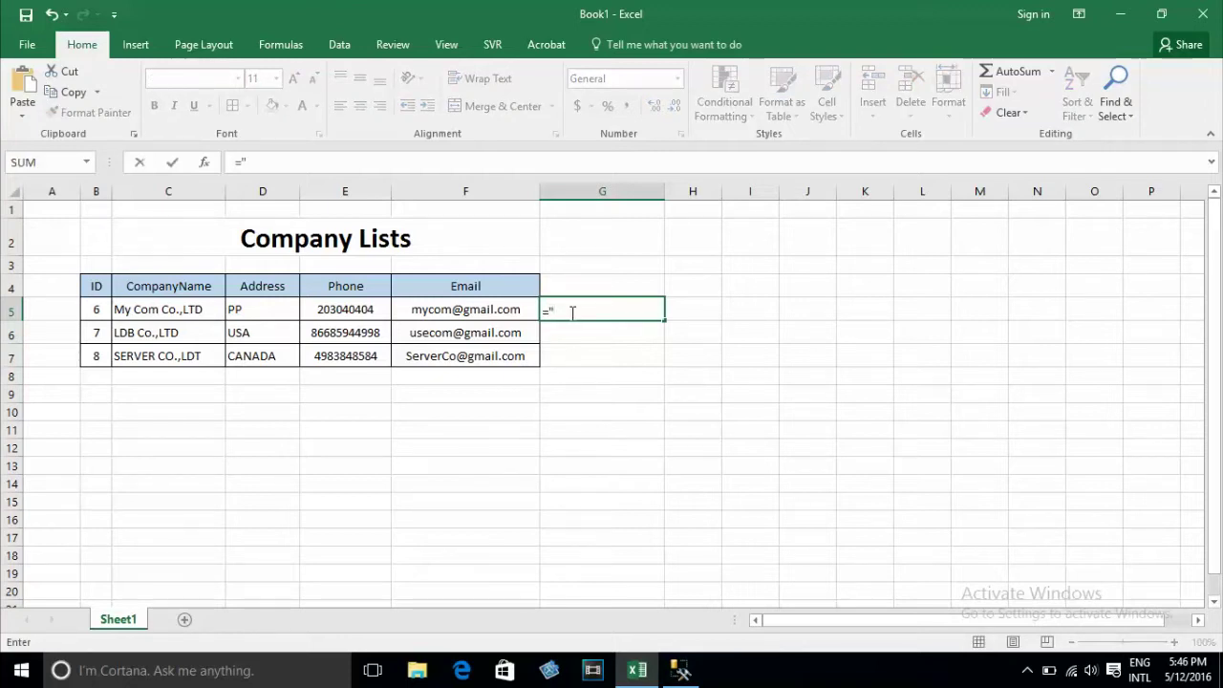
pyautogui.write('Update tCompany')
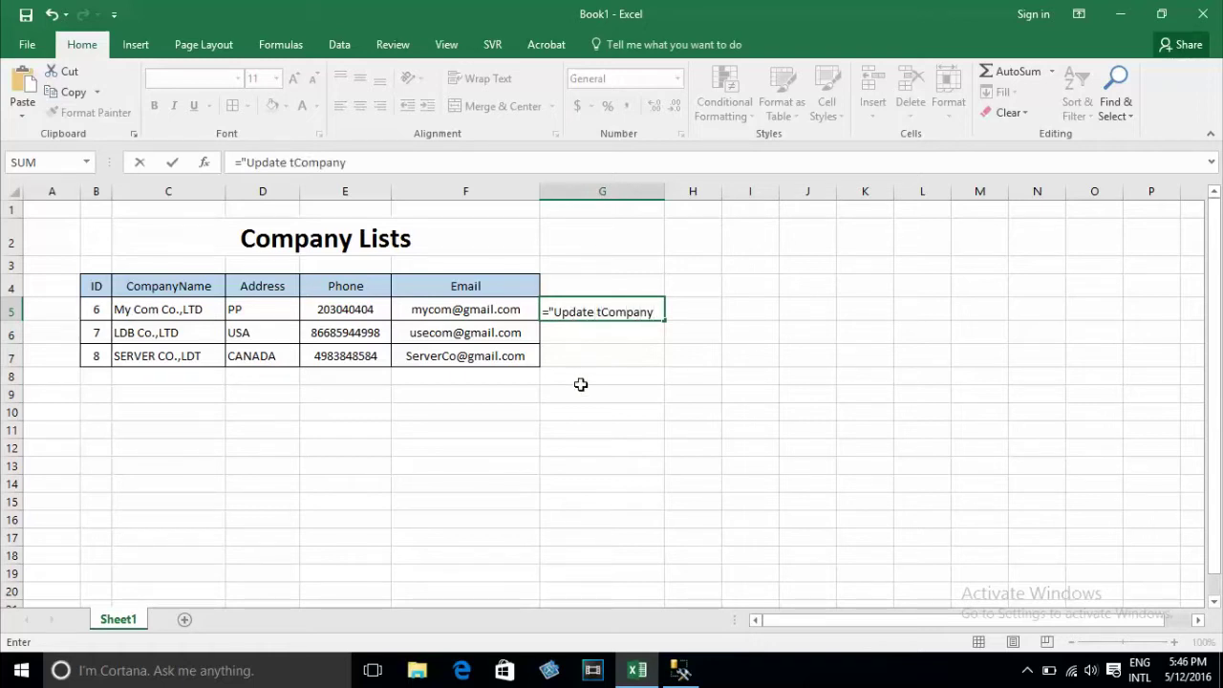
pyautogui.write(' set')
pyautogui.write('Address=')
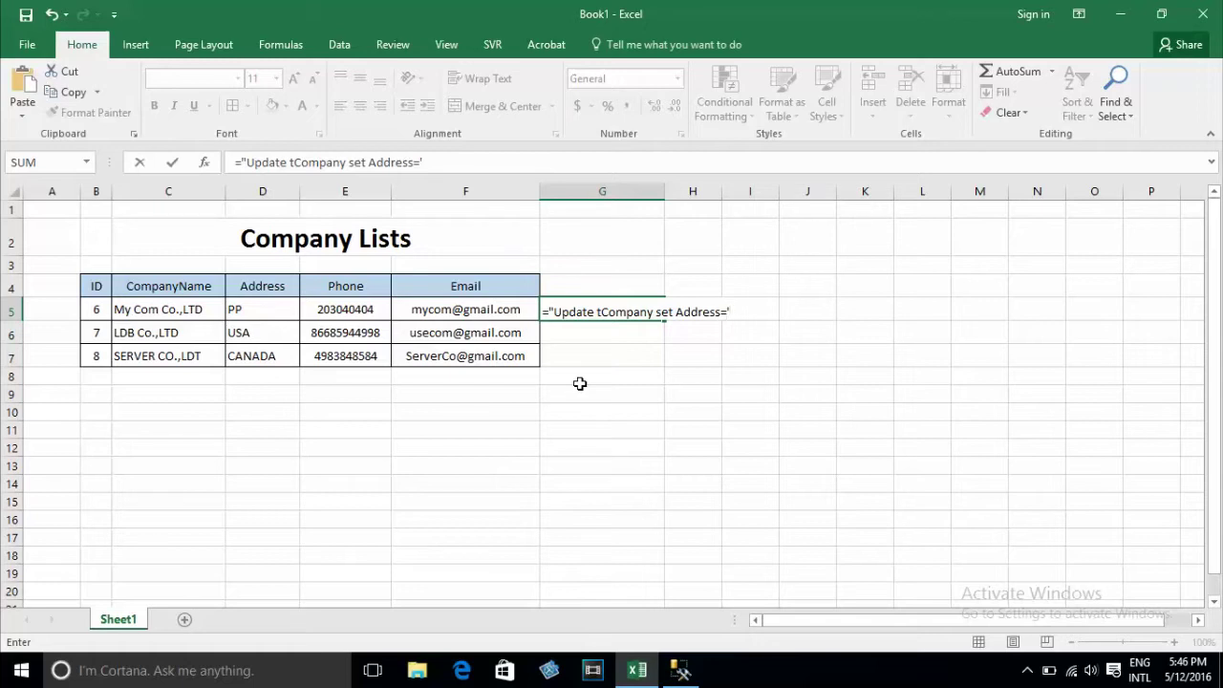
pyautogui.write('&')
pyautogui.click(273, 311)
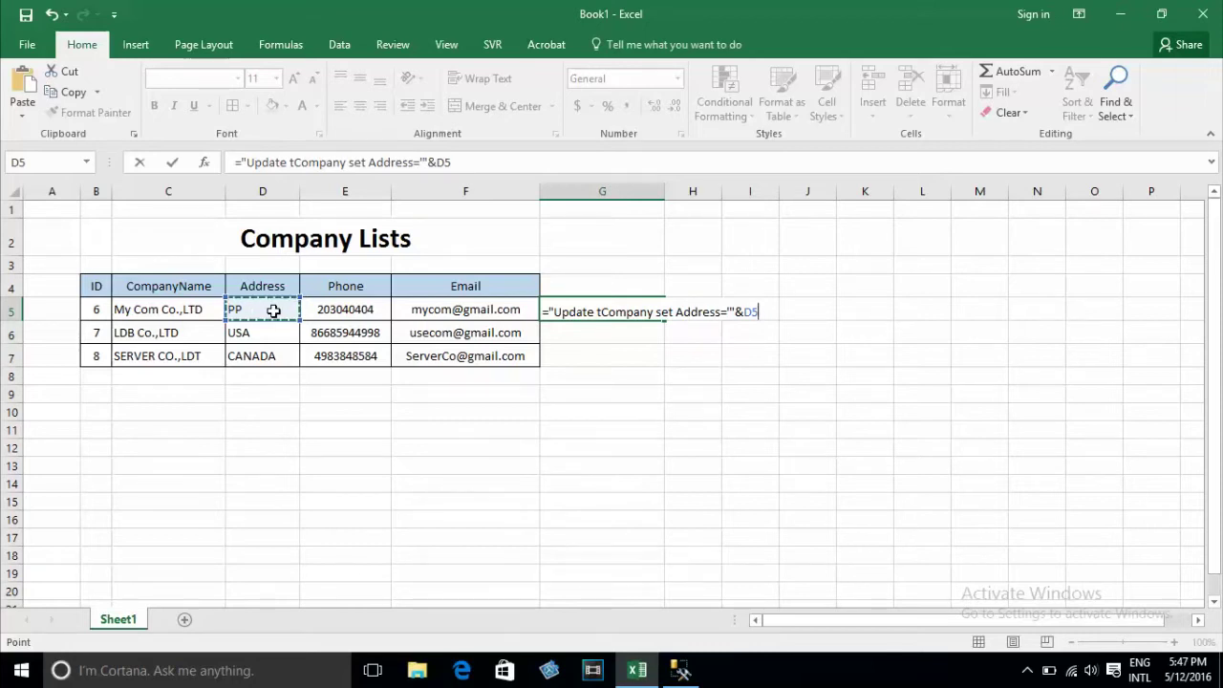
# Finish G5 with a where ID clause on B5, accepting Excel's correction, yielding ID=6
pyautogui.write('&"\'')
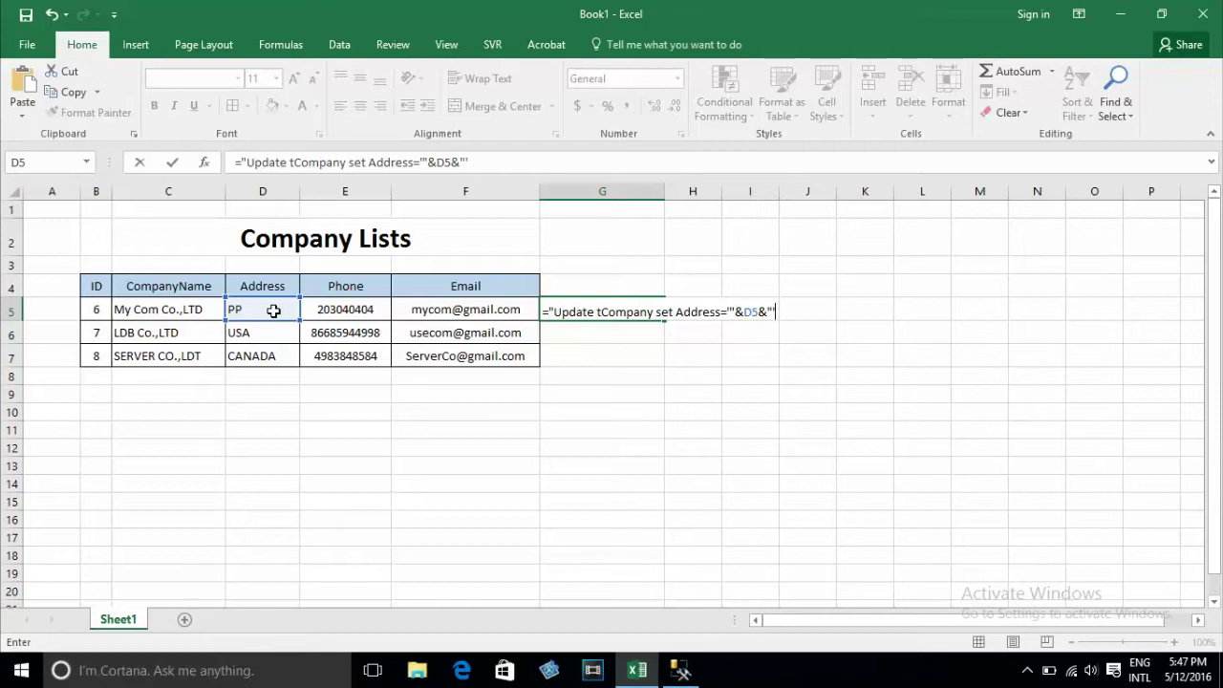
pyautogui.write(' where ID=')
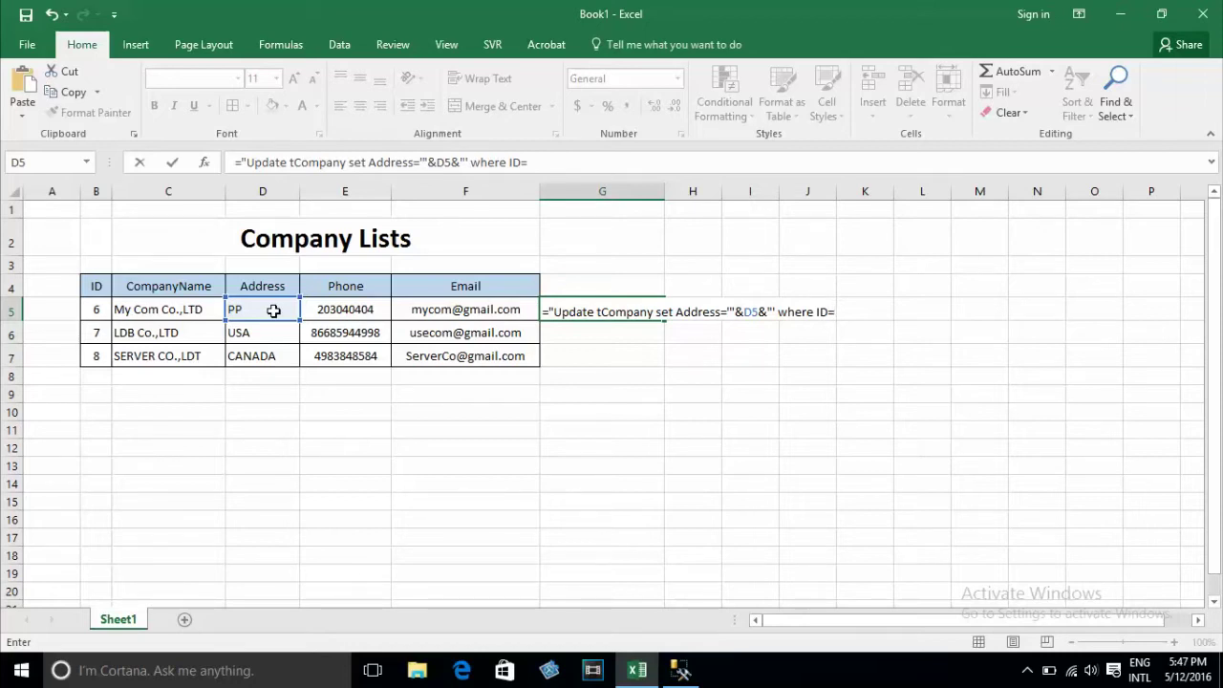
pyautogui.write('&')
pyautogui.click(96, 310)
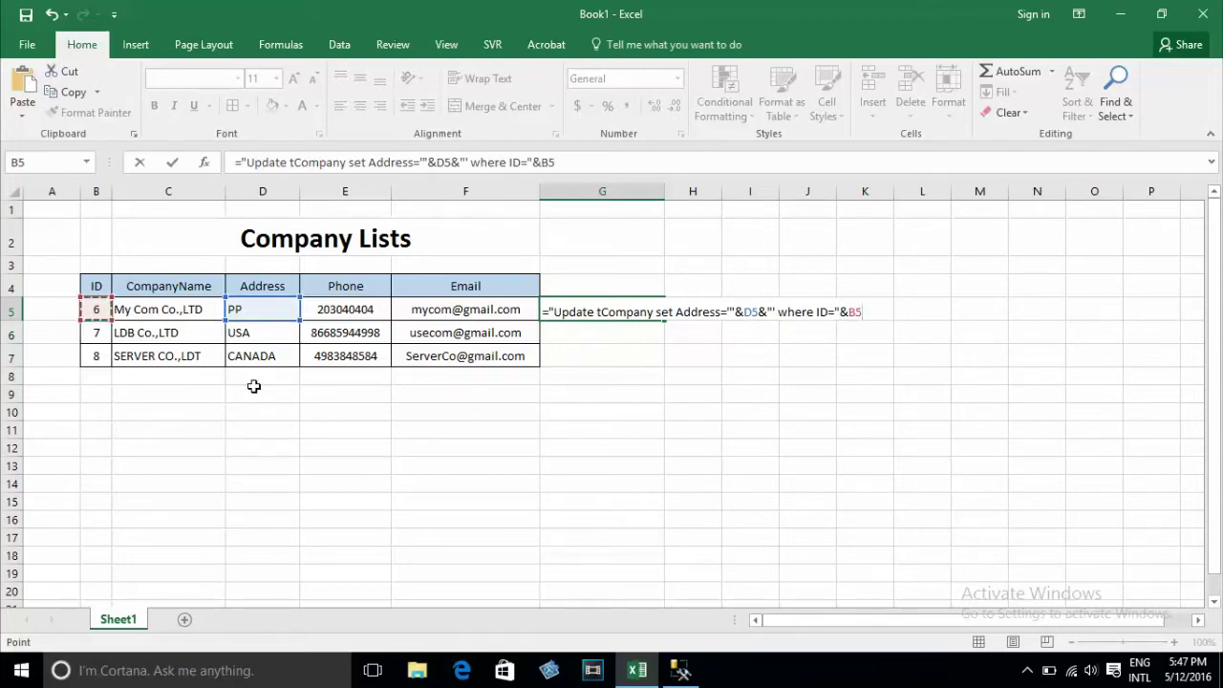
pyautogui.write('&"')
pyautogui.press('Return')
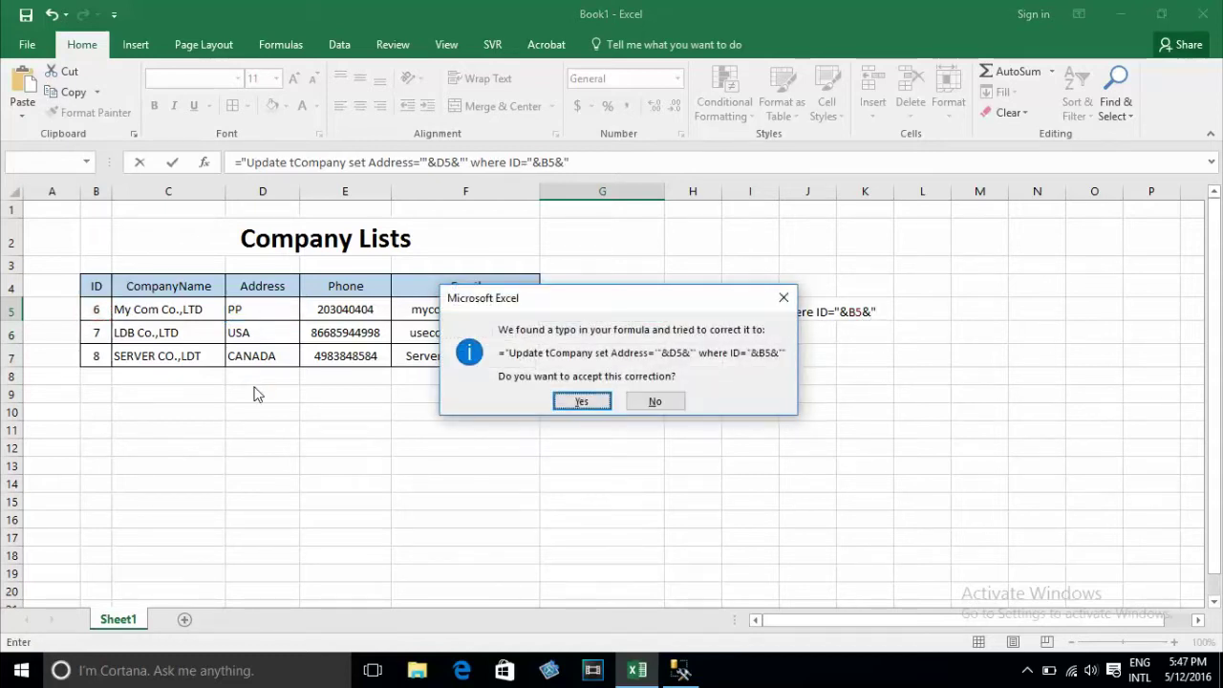
pyautogui.press('Return')
pyautogui.click(559, 312)
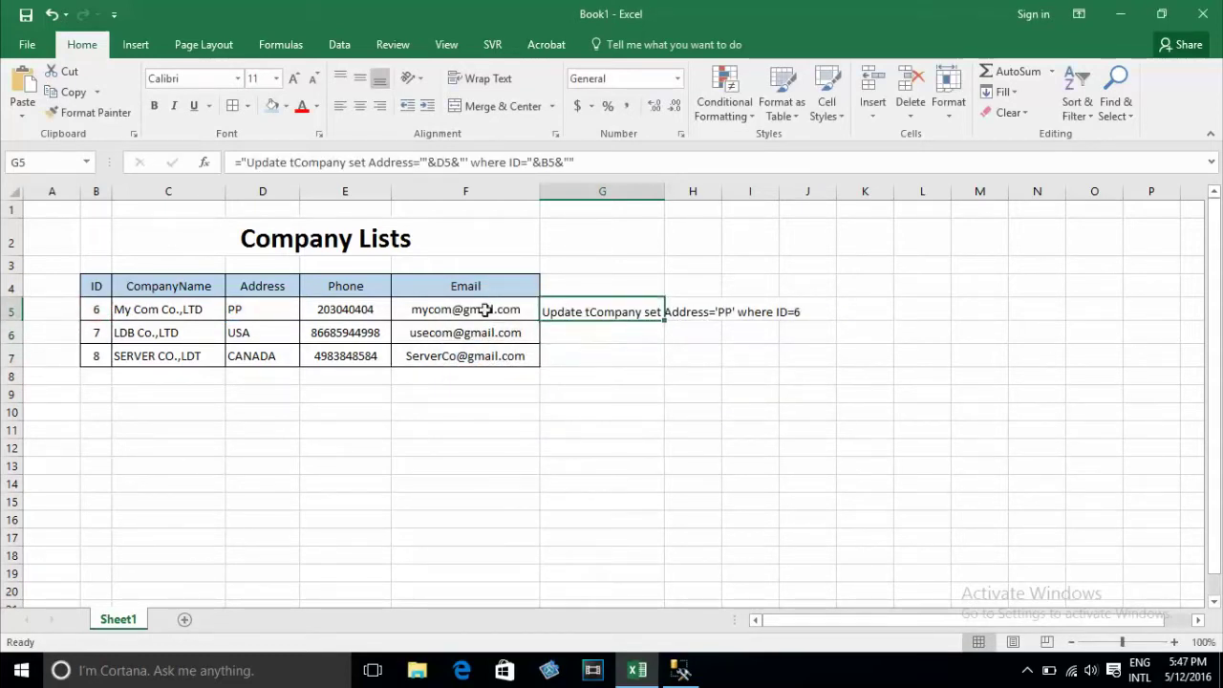
# Check the SSMS results show PP as company 6's address, then return to Excel's D5
pyautogui.click(639, 667)
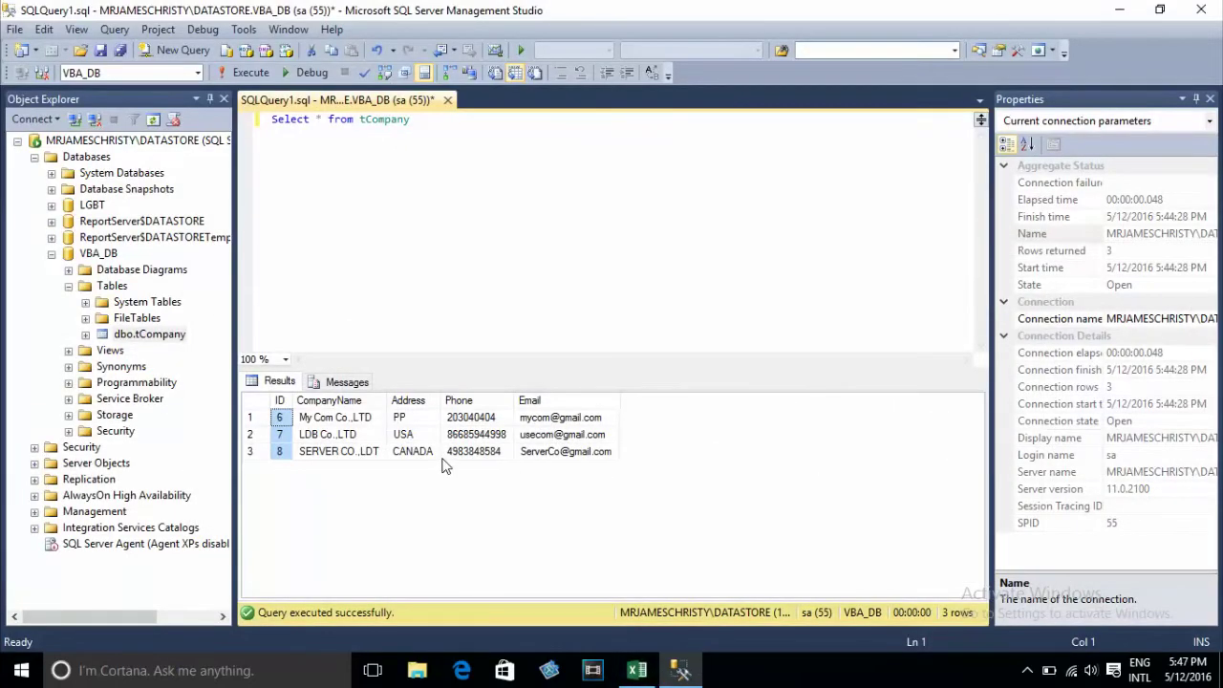
pyautogui.moveTo(401, 417); pyautogui.dragTo(420, 452)
pyautogui.click(404, 435)
pyautogui.click(400, 417)
pyautogui.click(413, 438)
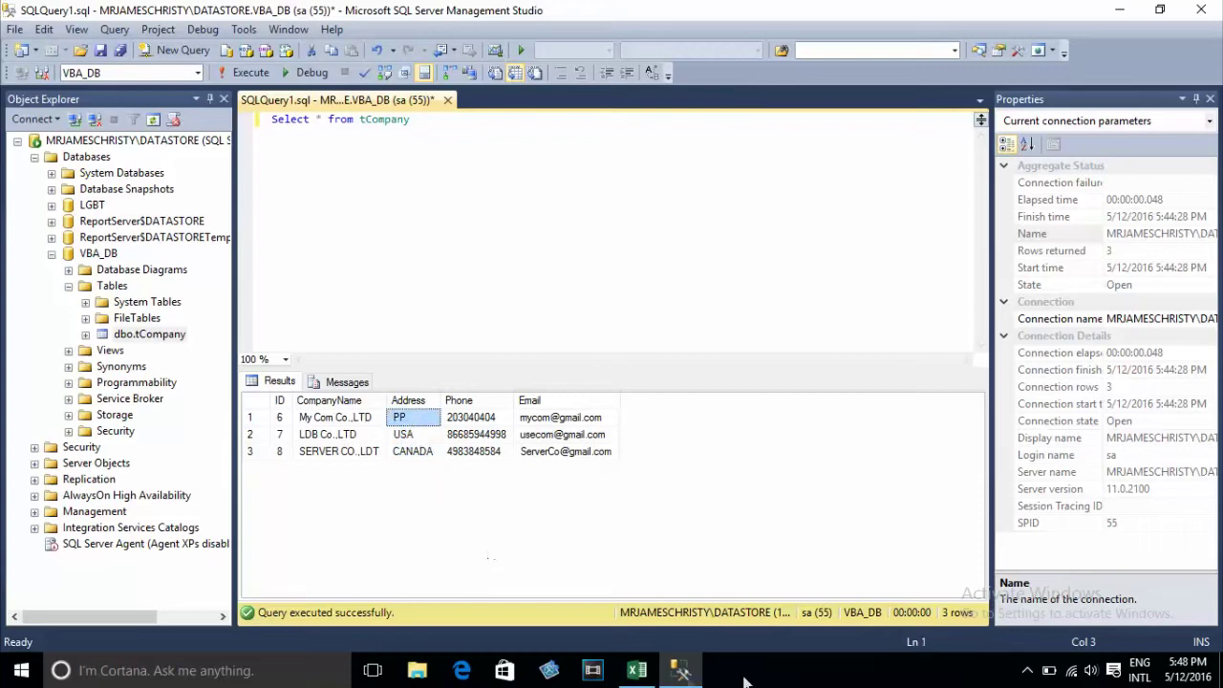
pyautogui.hotkey('alt', 'Tab')
pyautogui.click(266, 317)
# Change company 6's address in D5 to Cambodia, correcting the typos
pyautogui.write('CamB')
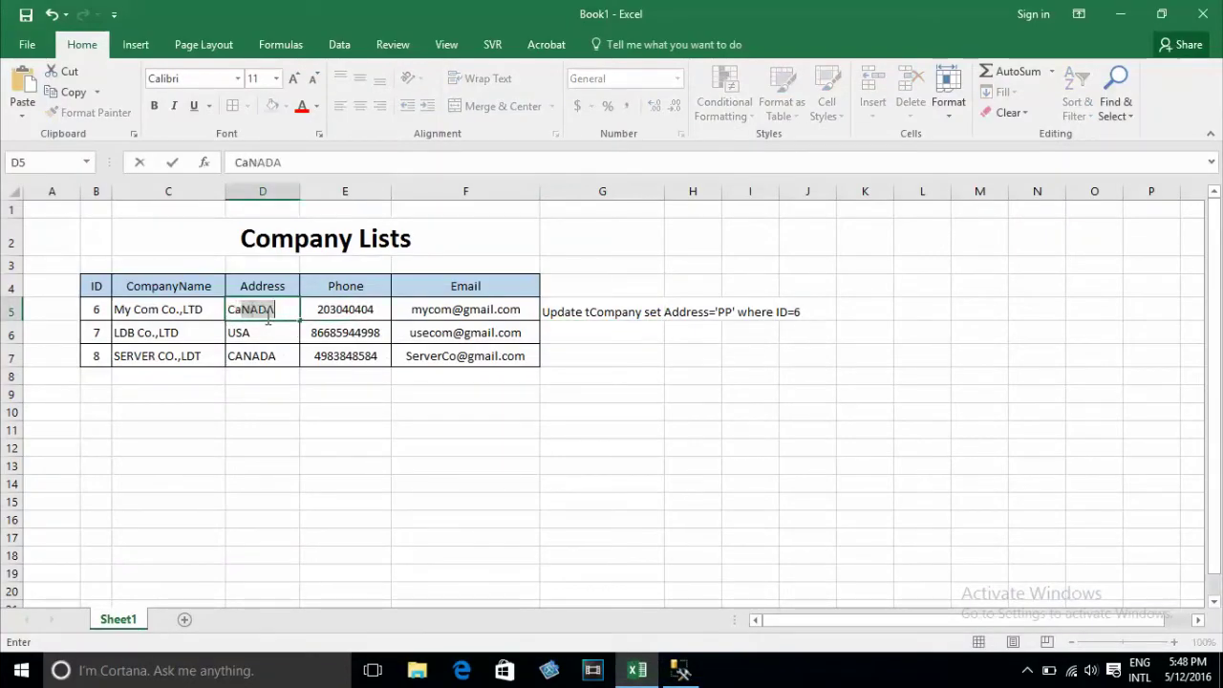
pyautogui.press('BackSpace')
pyautogui.write('bodai')
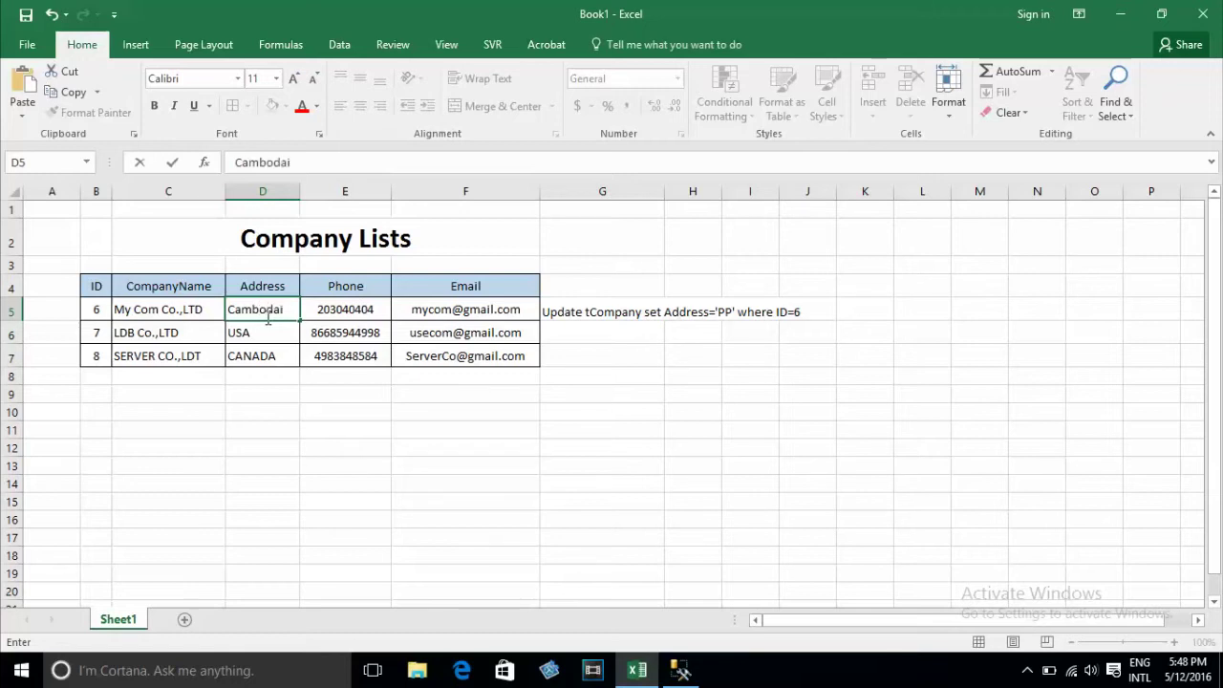
pyautogui.press('Return')
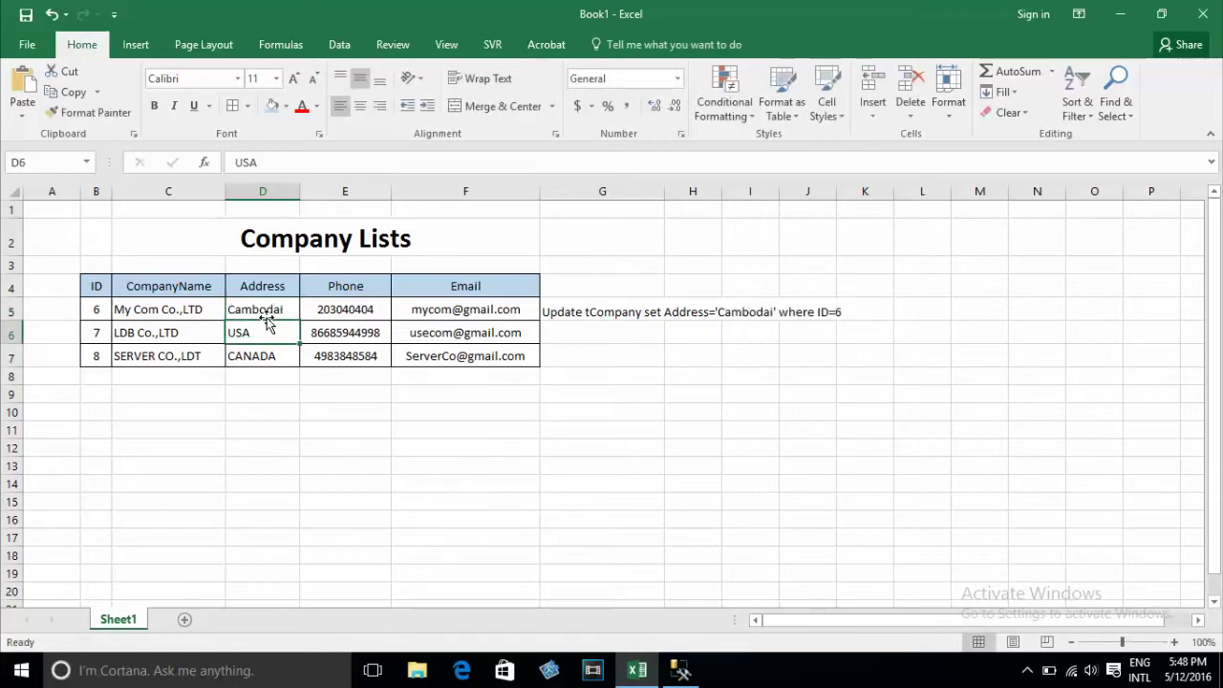
pyautogui.doubleClick(277, 308)
pyautogui.moveTo(273, 308); pyautogui.dragTo(285, 308)
pyautogui.write('ia')
pyautogui.press('Return')
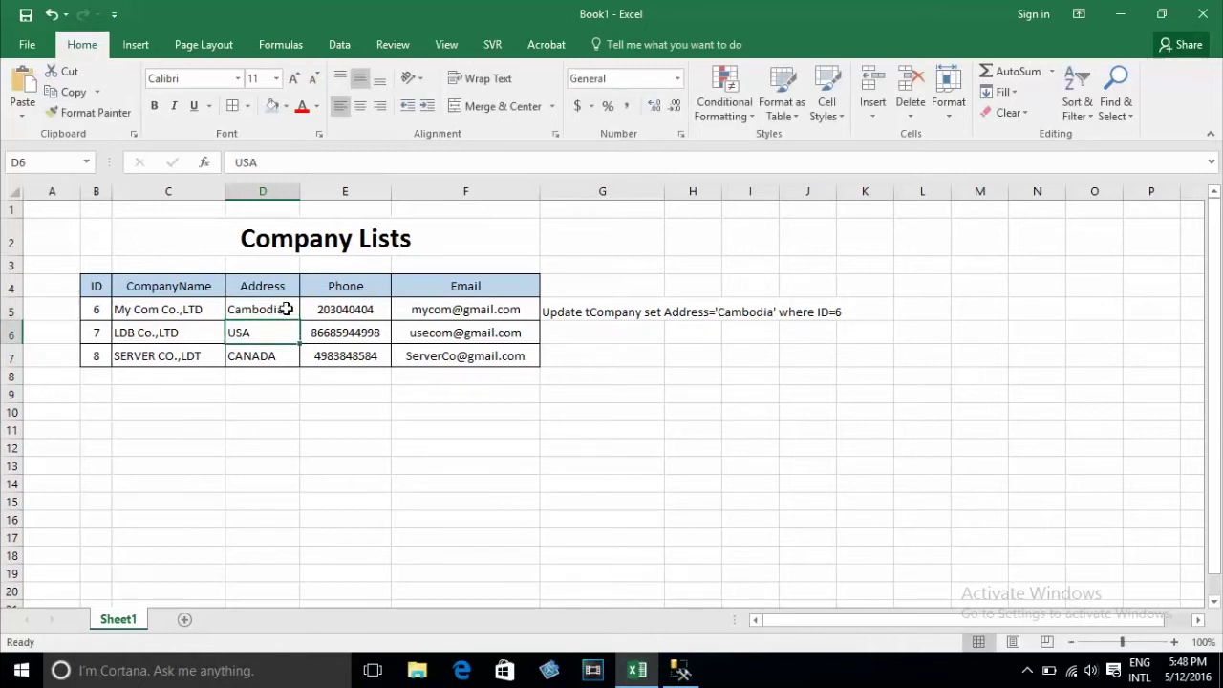
# Enter India and USA as the addresses of companies 7 and 8
pyautogui.write('India')
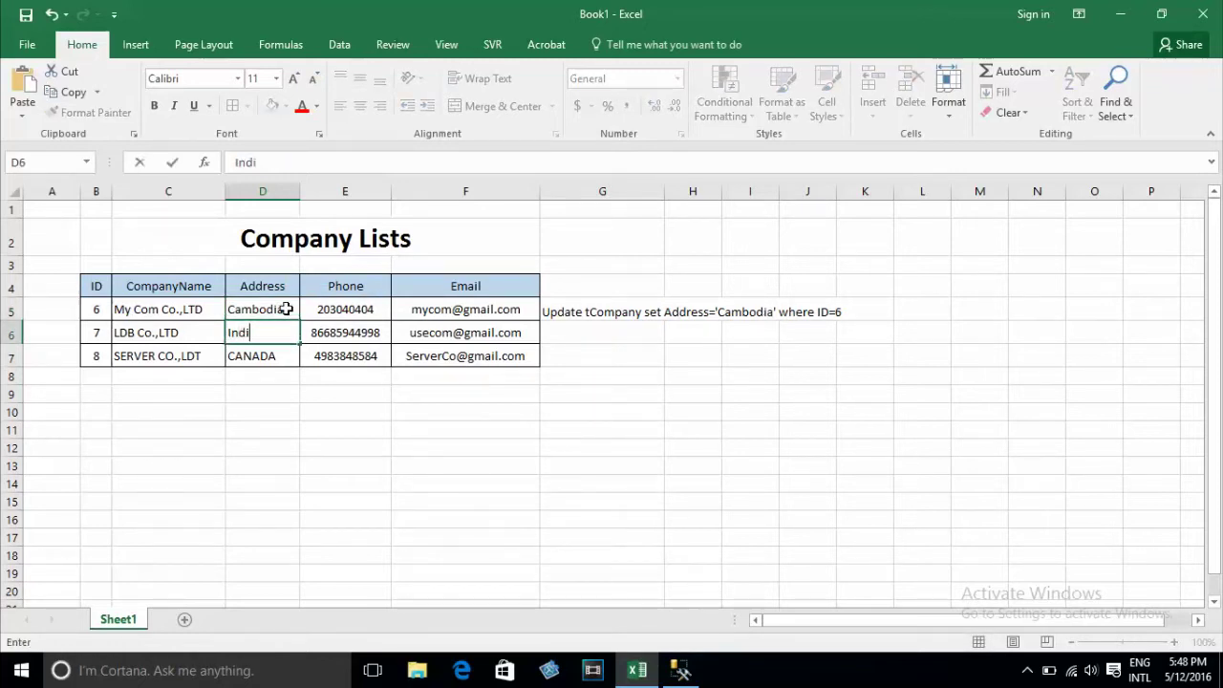
pyautogui.press('Return')
pyautogui.write('USE')
pyautogui.write('A')
pyautogui.click(572, 334)
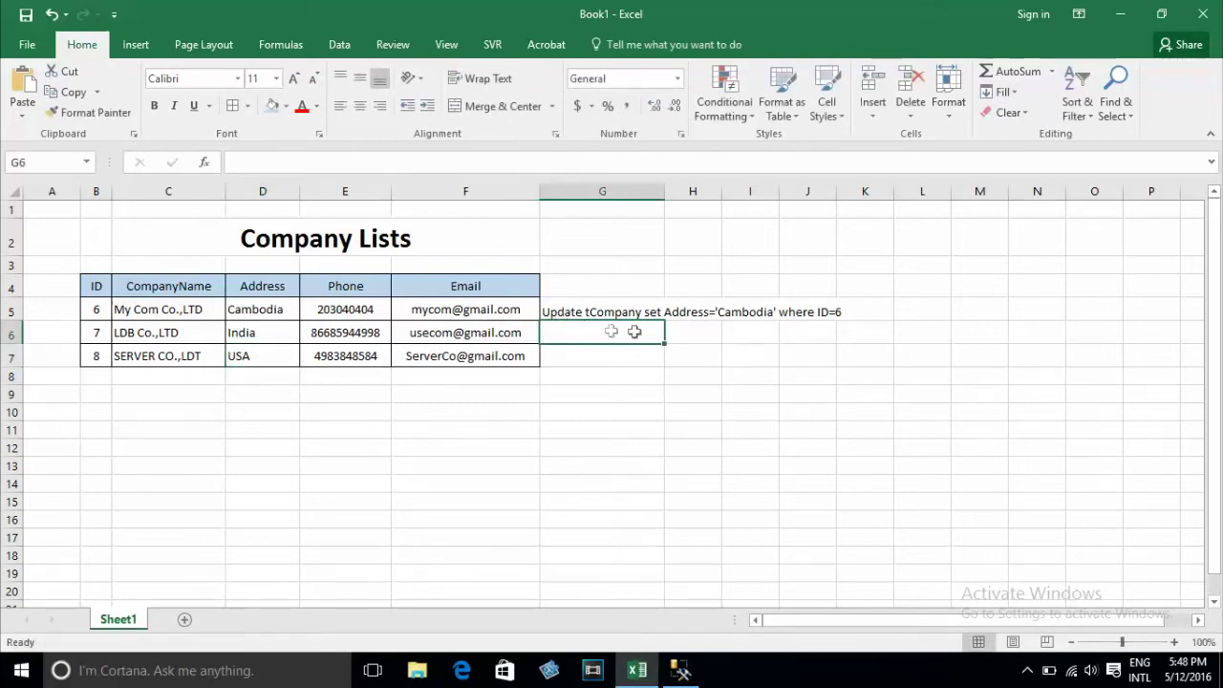
# Fill the UPDATE formula from G5 down to G7 and review the statements
pyautogui.click(596, 314)
pyautogui.moveTo(660, 329); pyautogui.dragTo(659, 372)
pyautogui.click(577, 416)
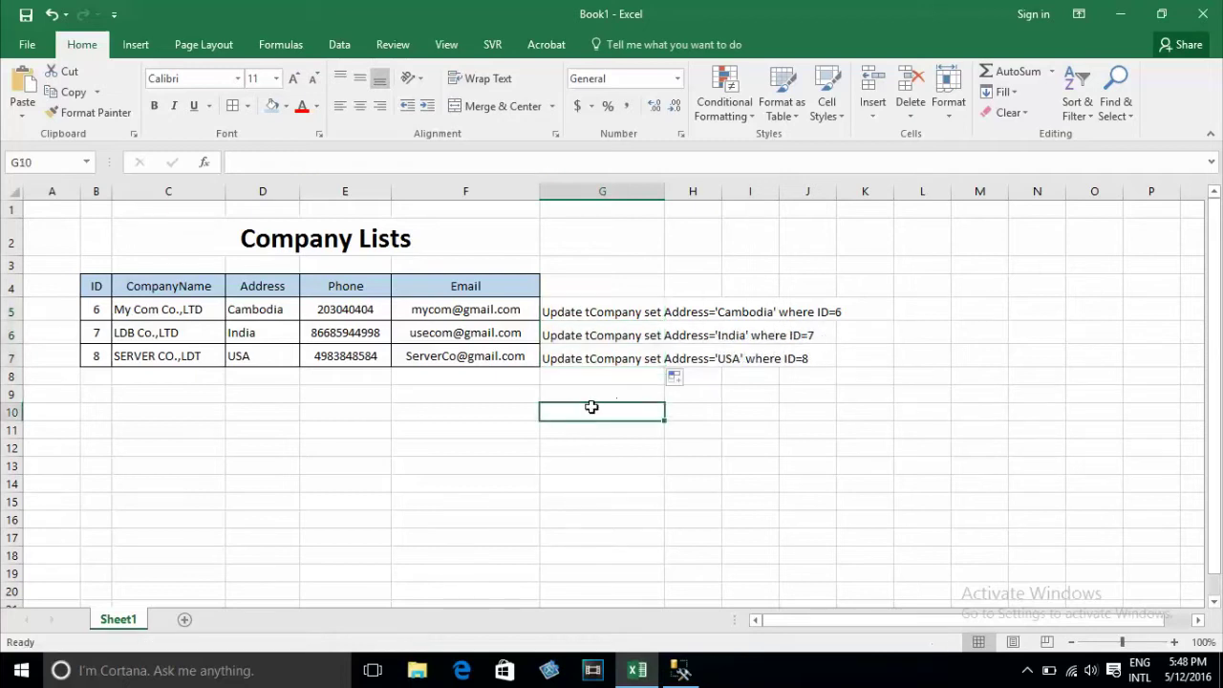
pyautogui.click(592, 361)
pyautogui.click(582, 312)
pyautogui.click(568, 358)
# Copy the three UPDATE statements from G5:G7 and execute them in SSMS over the query
pyautogui.click(574, 313)
pyautogui.moveTo(574, 313); pyautogui.dragTo(587, 372)
pyautogui.rightClick(587, 370)
pyautogui.click(625, 302)
pyautogui.hotkey('alt', 'Tab')
pyautogui.hotkey('ctrl', 'a')
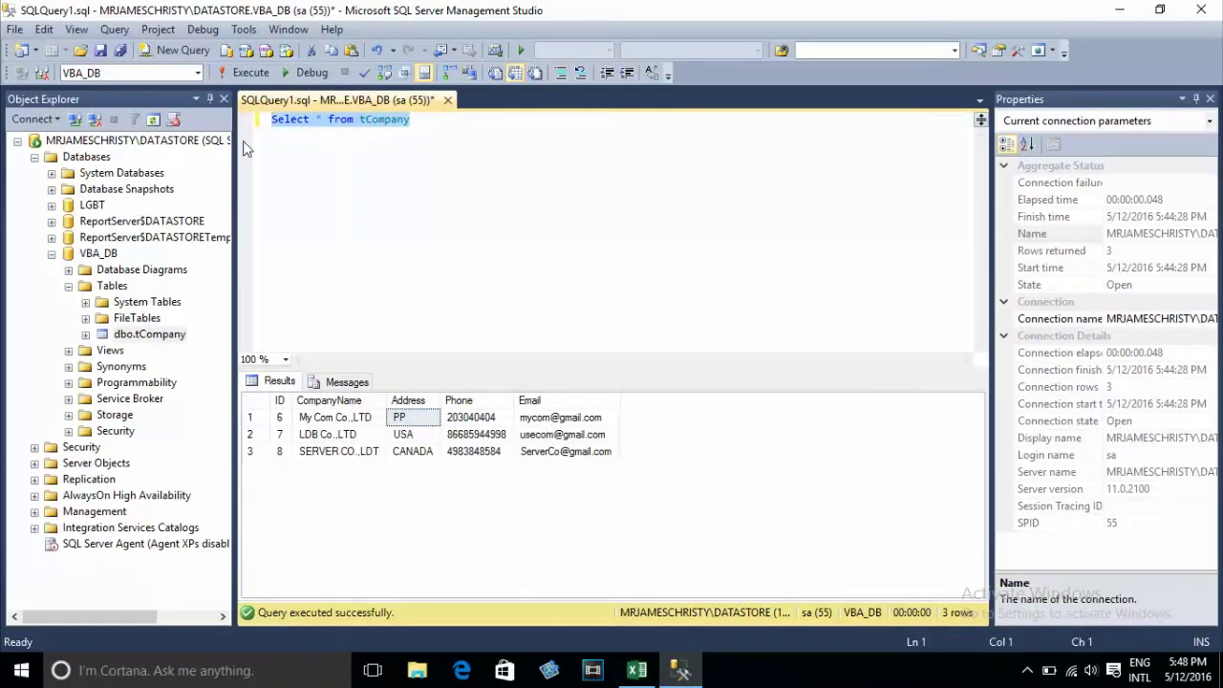
pyautogui.hotkey('ctrl', 'v')
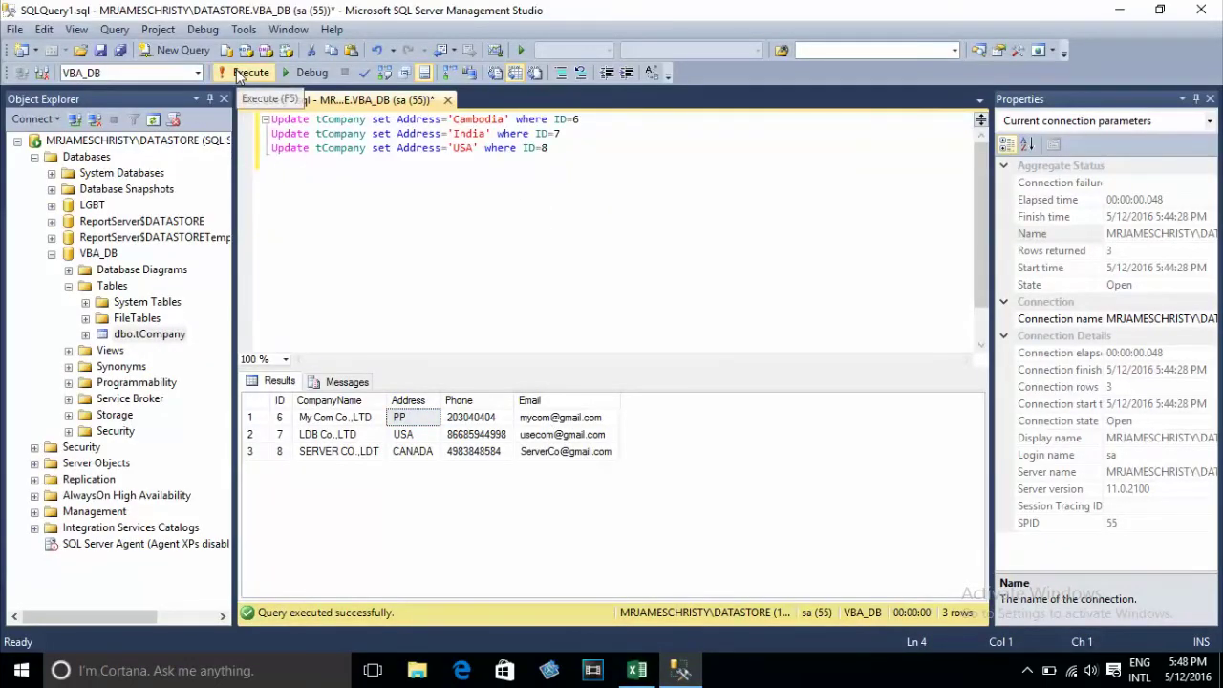
pyautogui.click(240, 75)
# Rerun Select * from tCompany to verify the addresses Cambodia, India and USA
pyautogui.hotkey('ctrl', 'z')
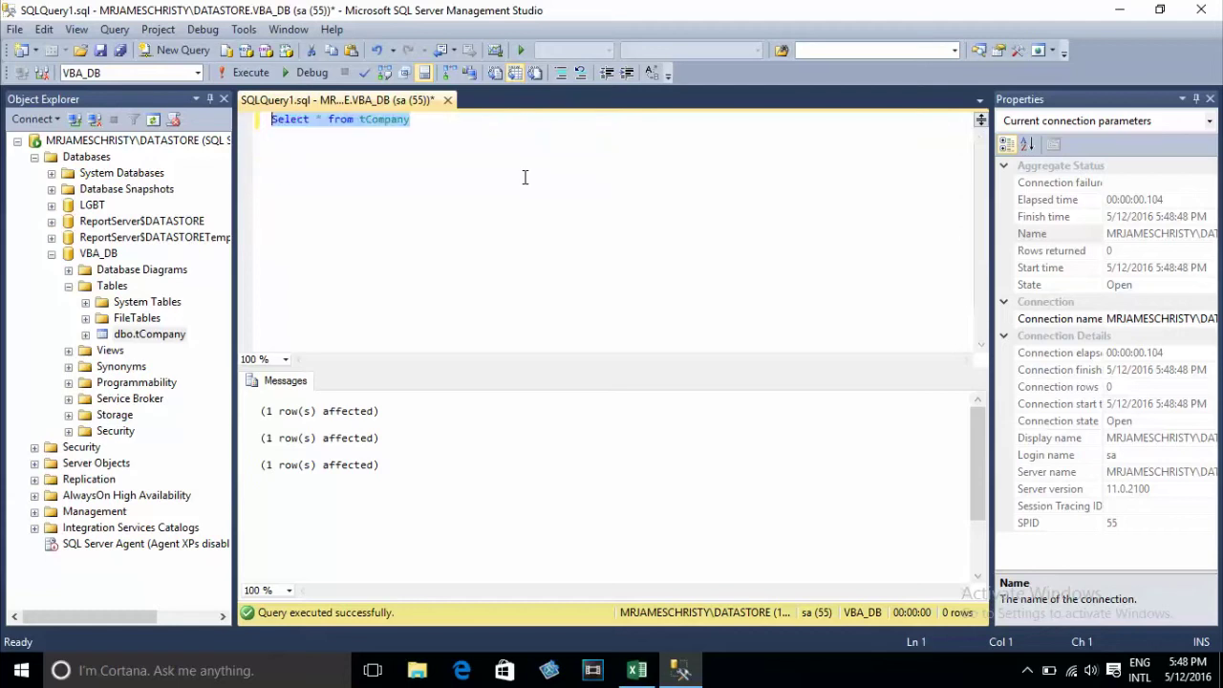
pyautogui.press('F5')
pyautogui.click(392, 422)
pyautogui.press('Down')
pyautogui.press('Down')
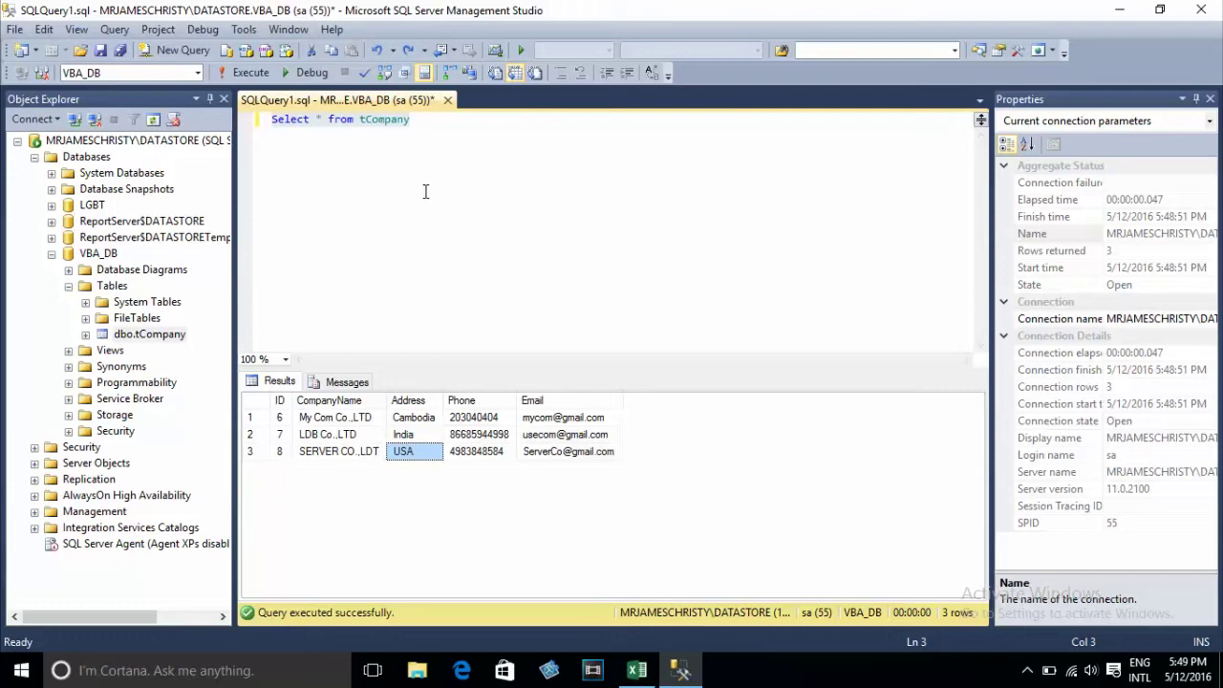
pyautogui.click(638, 670)
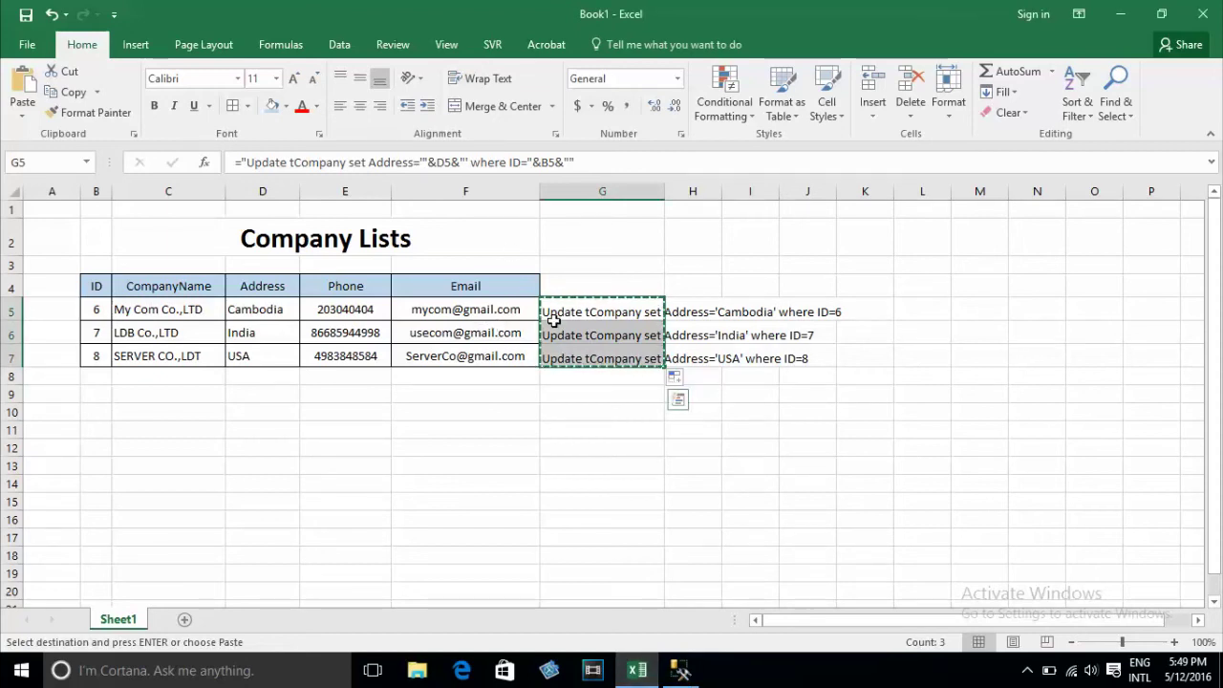
# Clear the UPDATE formulas from G5:G7
pyautogui.moveTo(556, 318); pyautogui.dragTo(586, 363)
pyautogui.press('Delete')
pyautogui.click(602, 447)
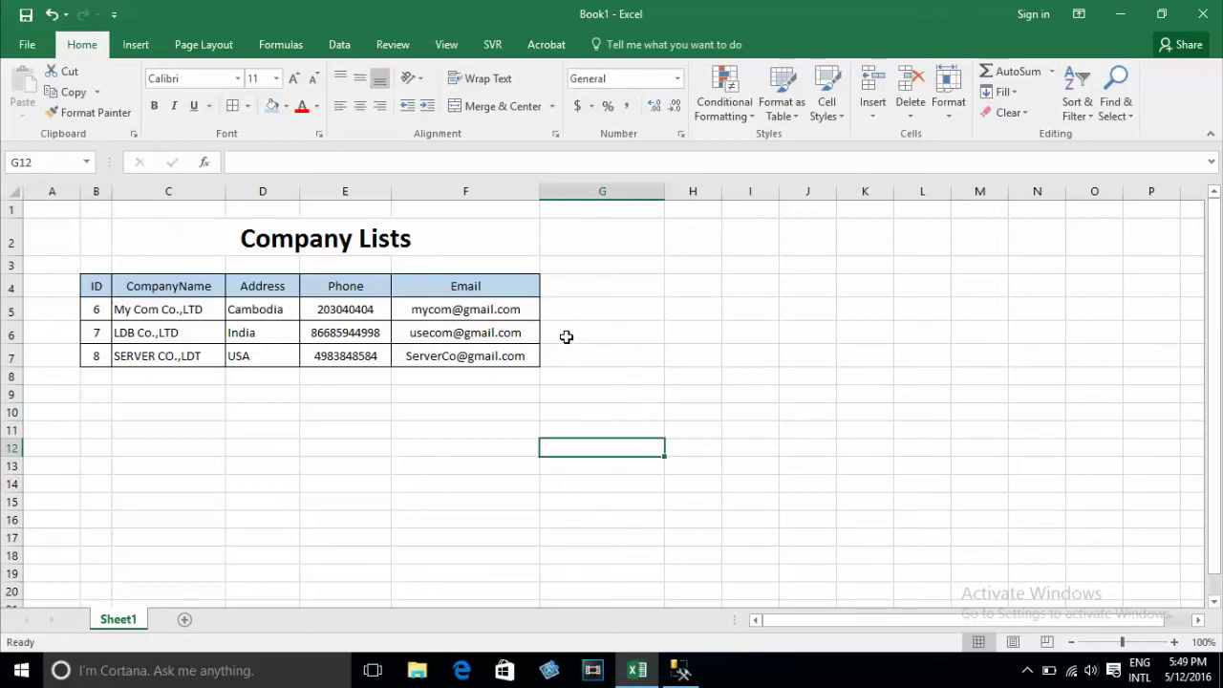
# Enter ="Delete from tCompany where ID="&B5&"" in G5
pyautogui.click(566, 310)
pyautogui.write('=')
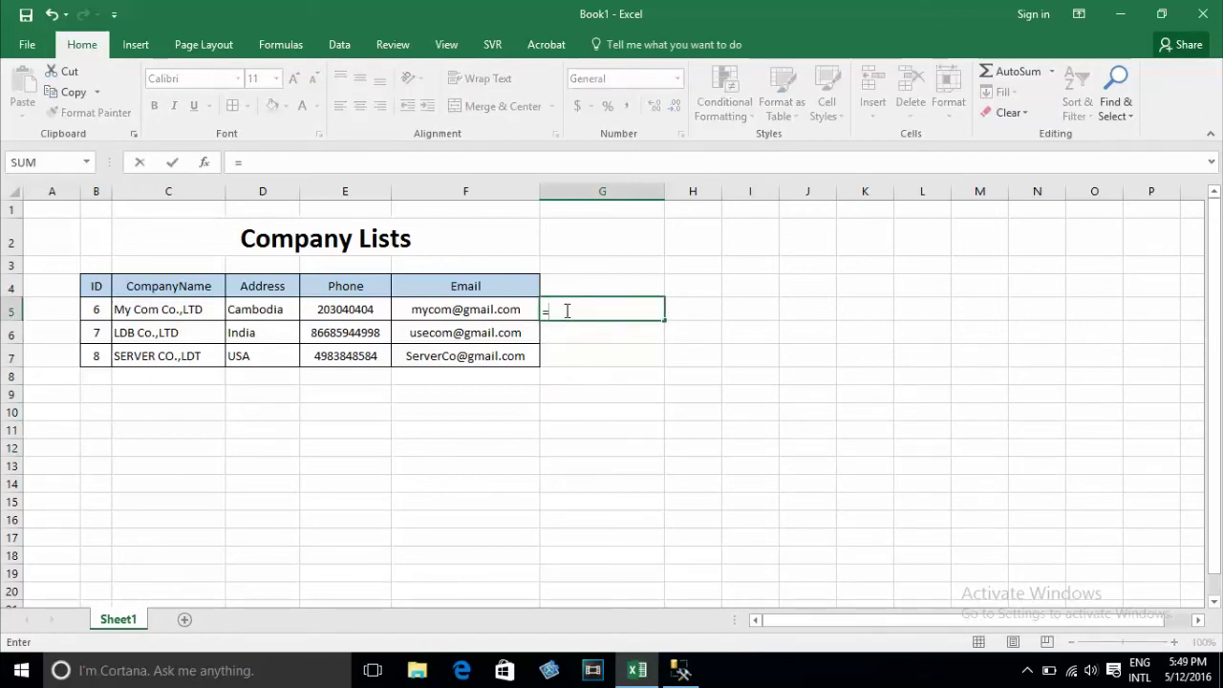
pyautogui.write('"Delete from tCompany')
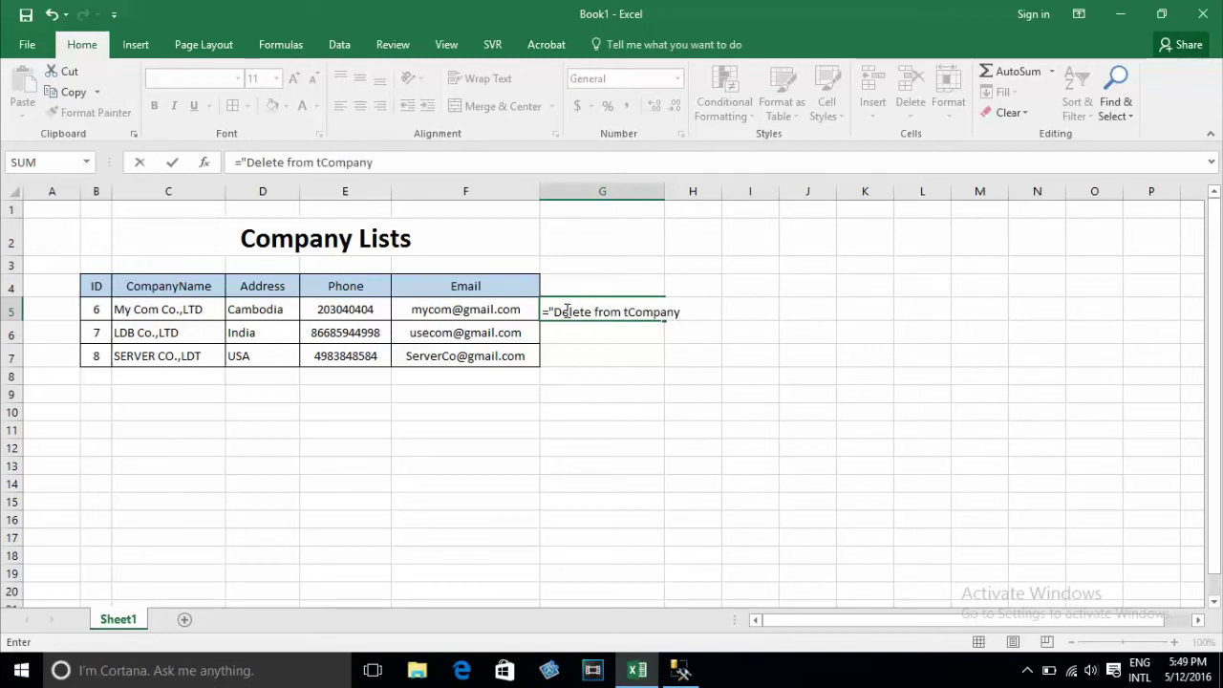
pyautogui.write('where ID')
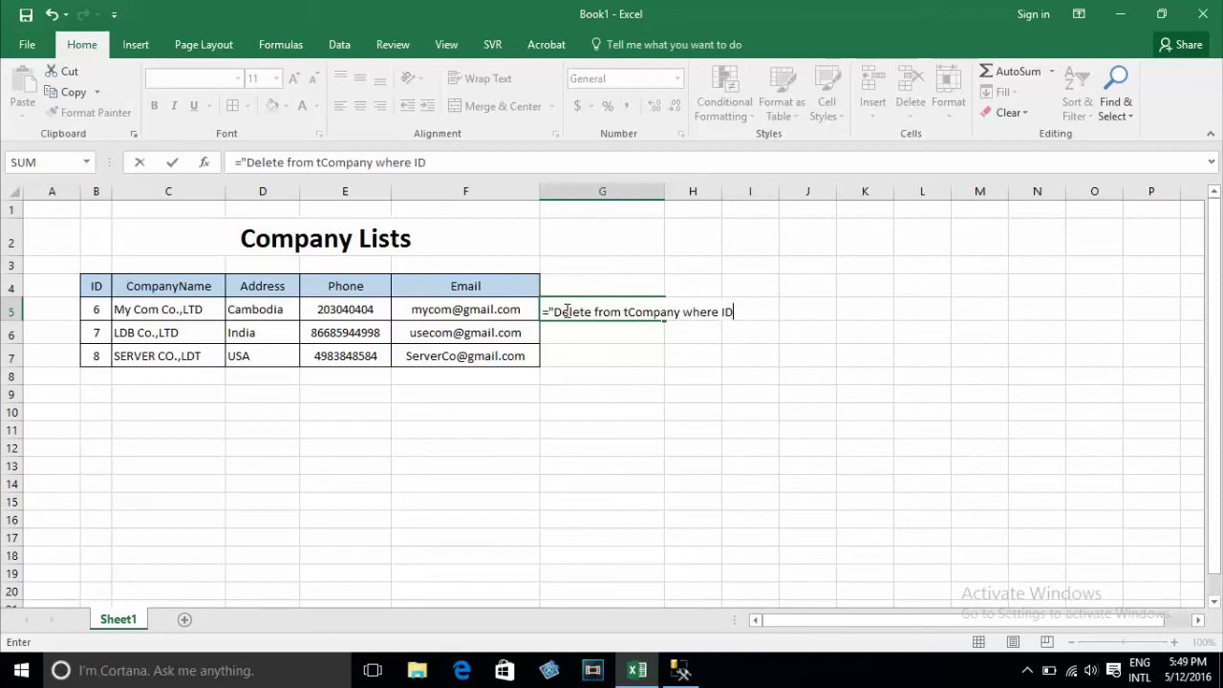
pyautogui.write('="&')
pyautogui.click(97, 309)
pyautogui.write('&')
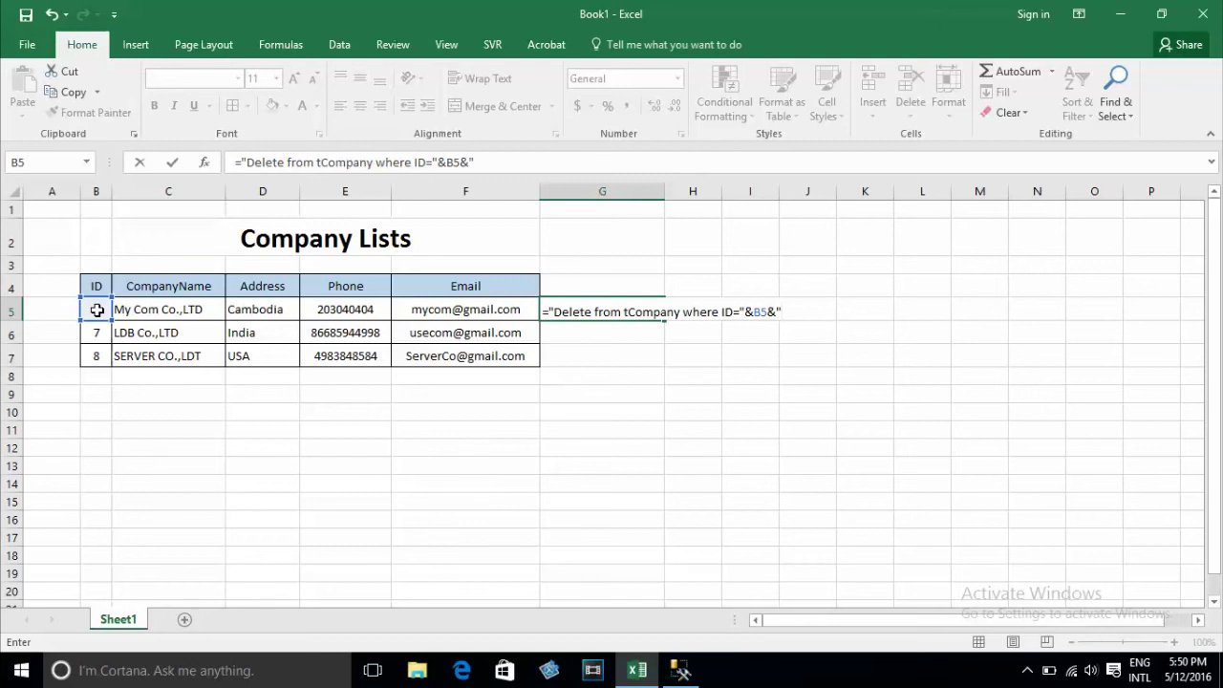
pyautogui.press('Return')
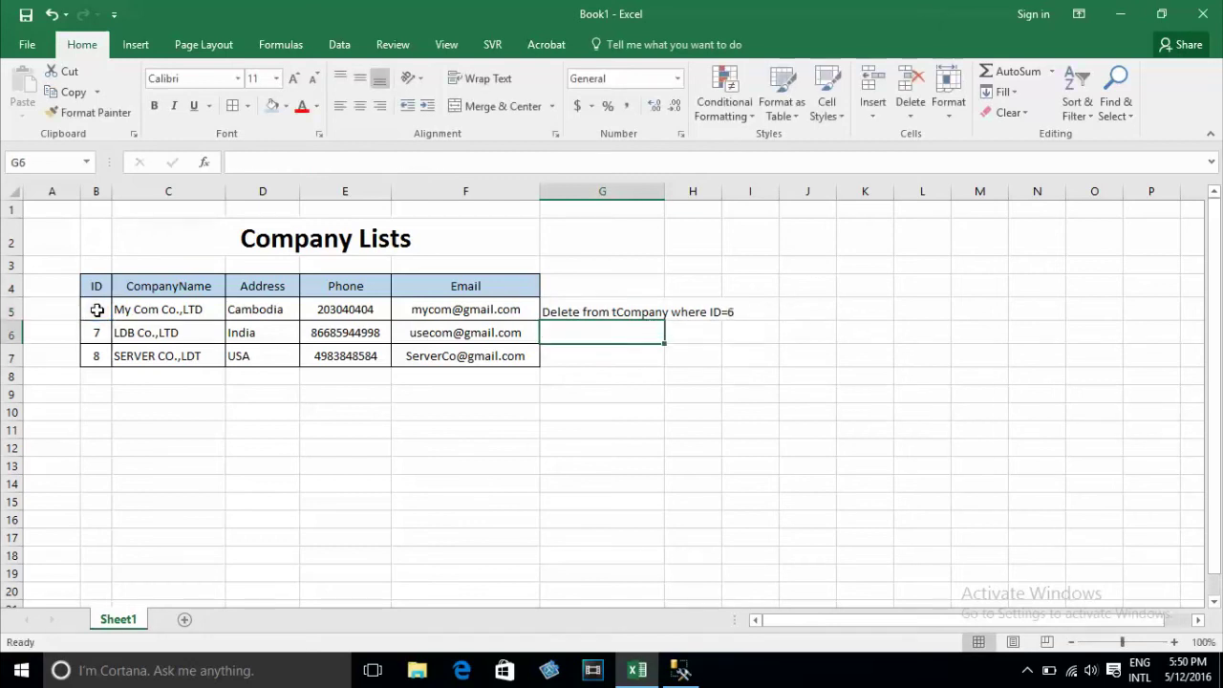
# Fill the DELETE formula down to G7 and copy the three statements
pyautogui.moveTo(664, 320); pyautogui.dragTo(660, 373)
pyautogui.hotkey('ctrl', 'c')
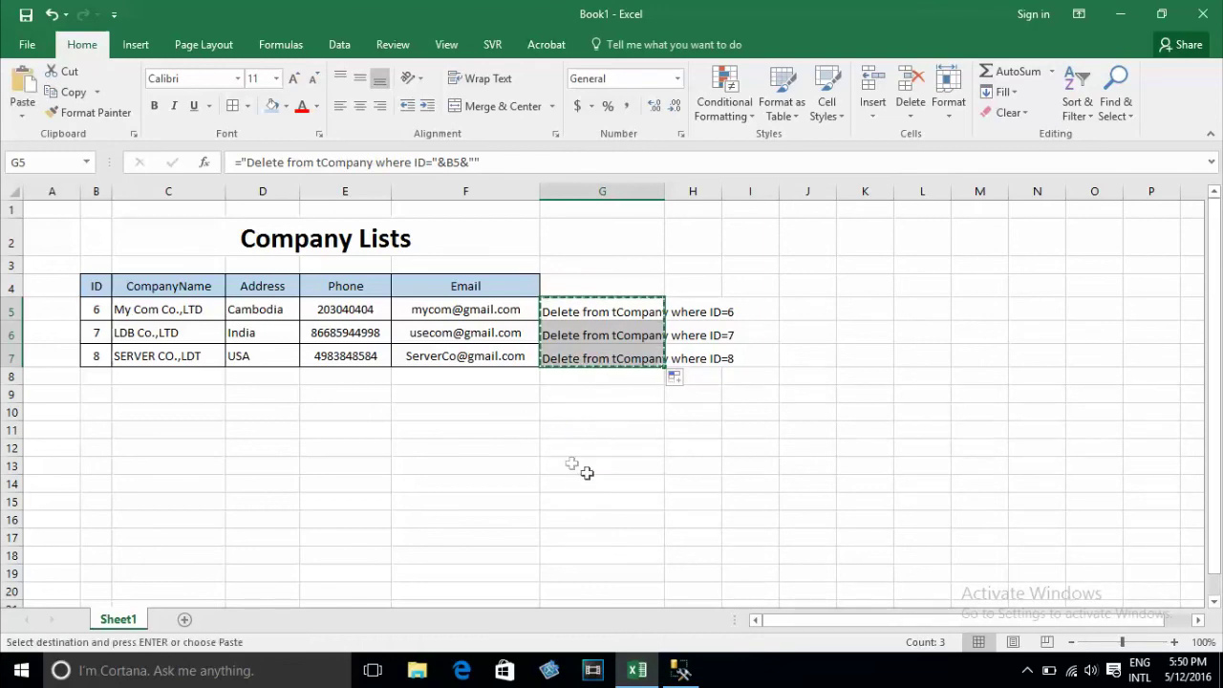
pyautogui.hotkey('alt', 'Tab')
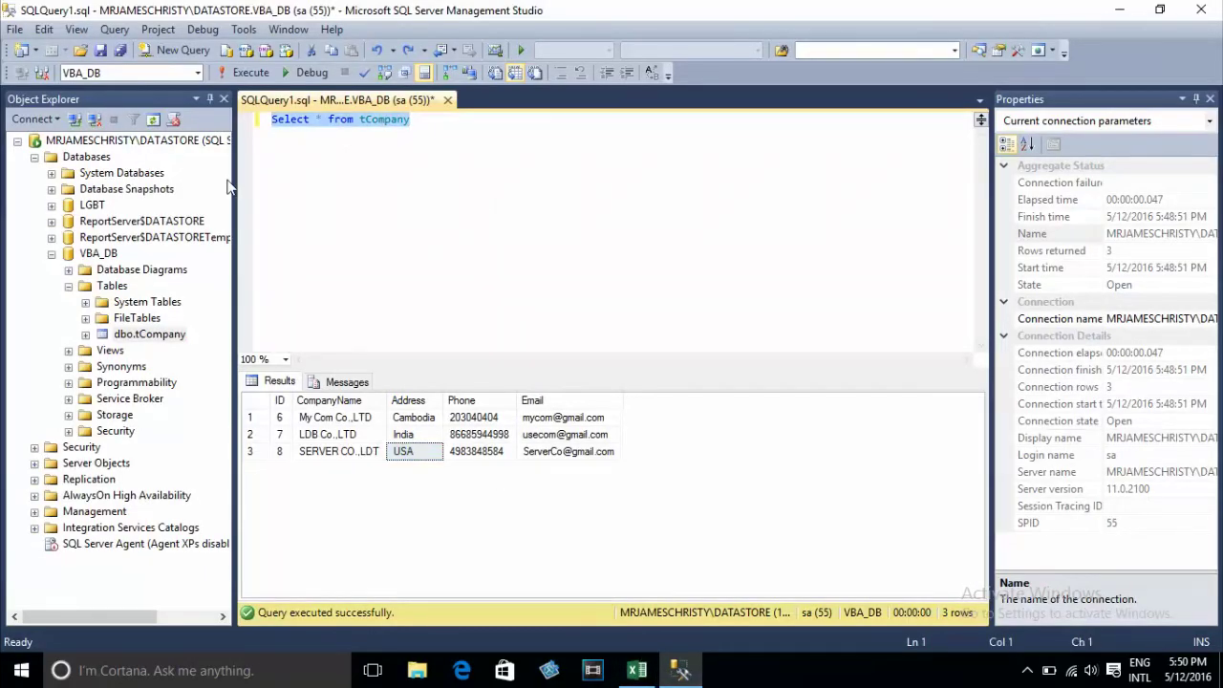
# Execute the DELETE statements for IDs 6, 7 and 8, then rerun Select * from tCompany
pyautogui.hotkey('ctrl', 'v')
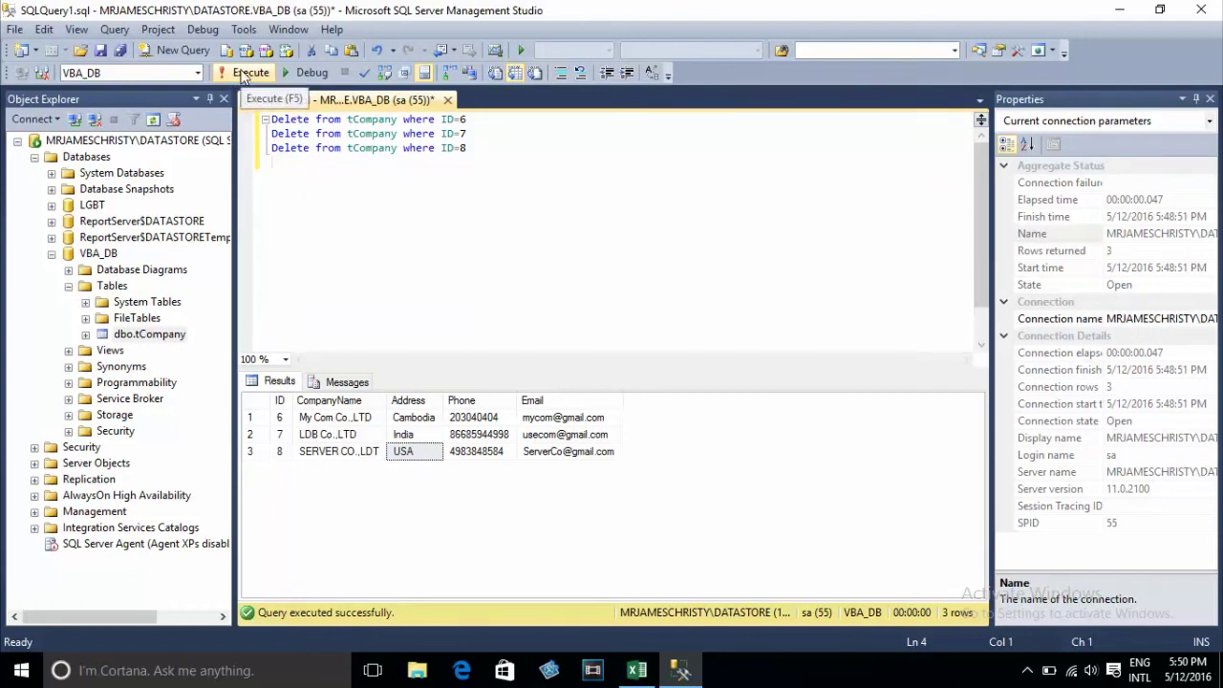
pyautogui.click(243, 76)
pyautogui.hotkey('ctrl', 'a')
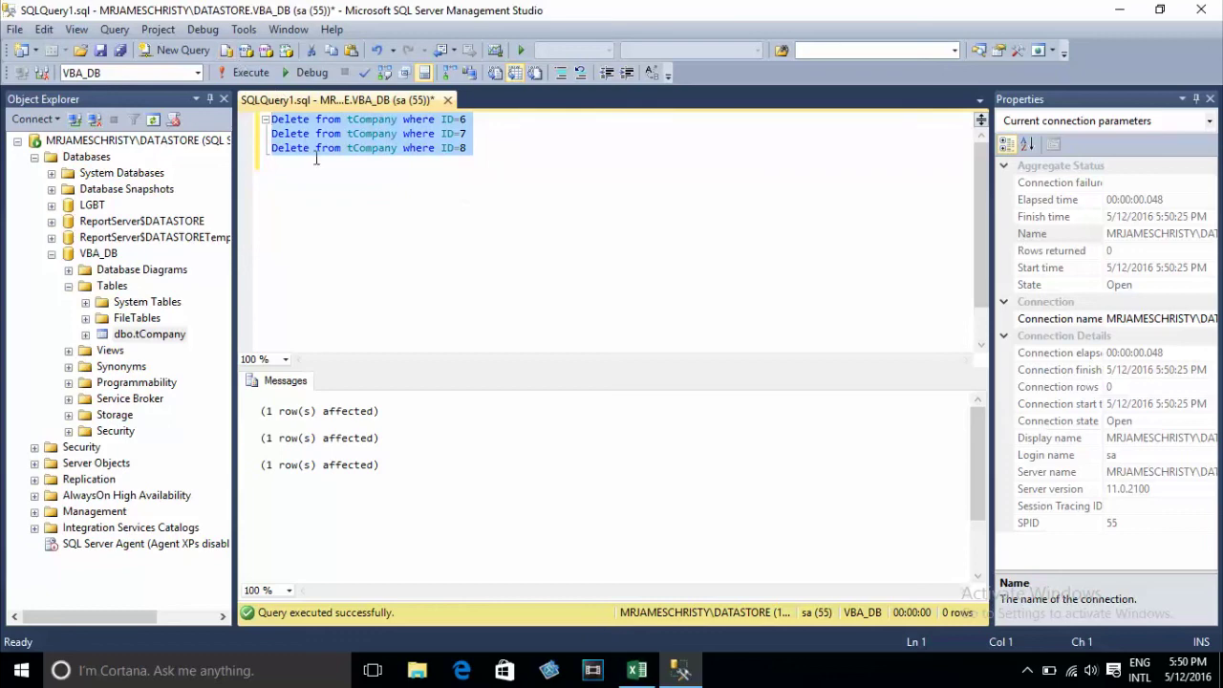
pyautogui.hotkey('ctrl', 'z')
pyautogui.hotkey('ctrl', 'a')
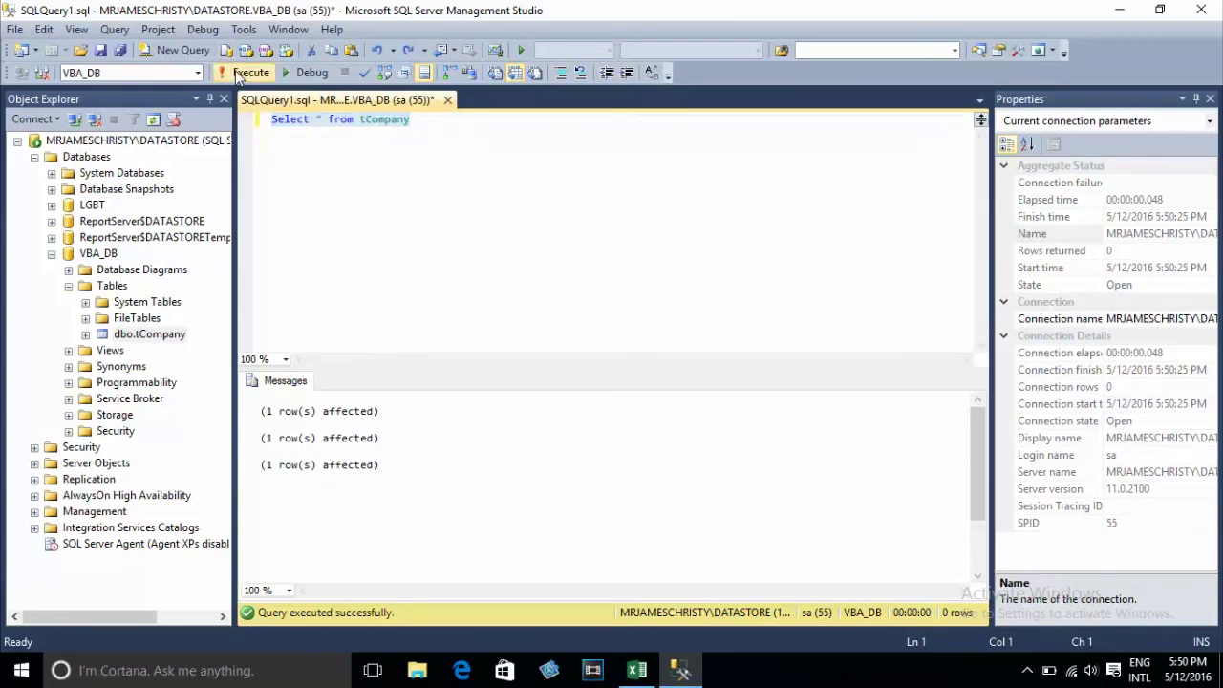
pyautogui.click(239, 75)
pyautogui.click(637, 670)
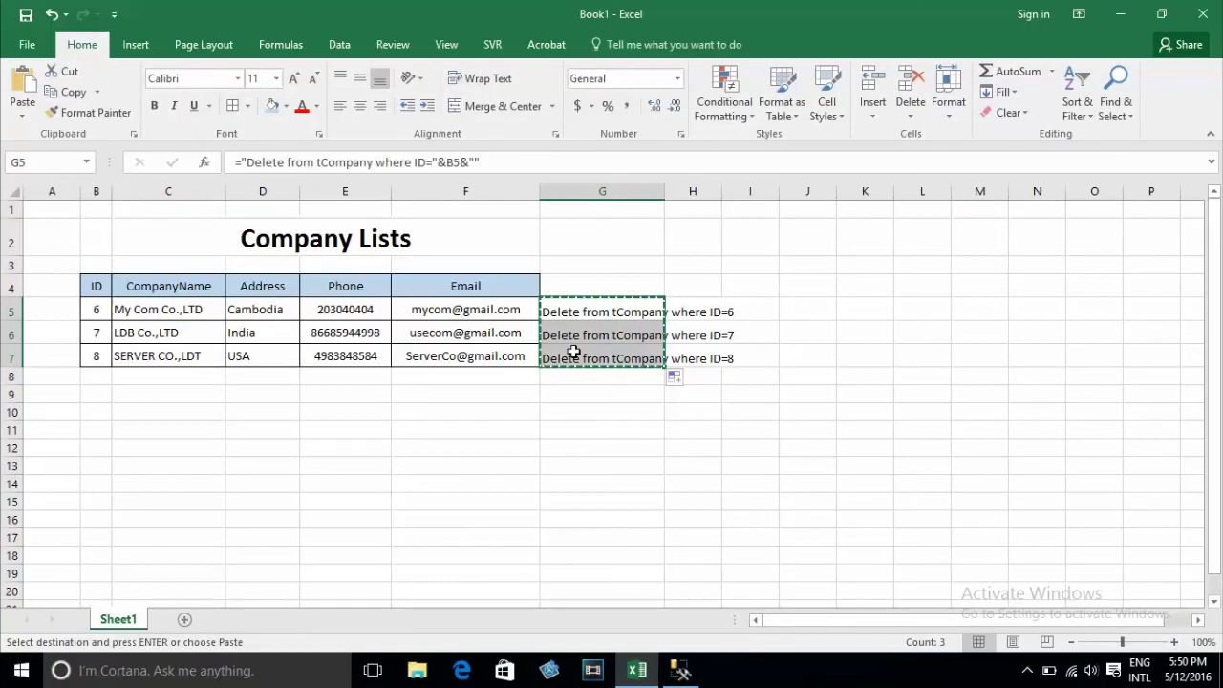